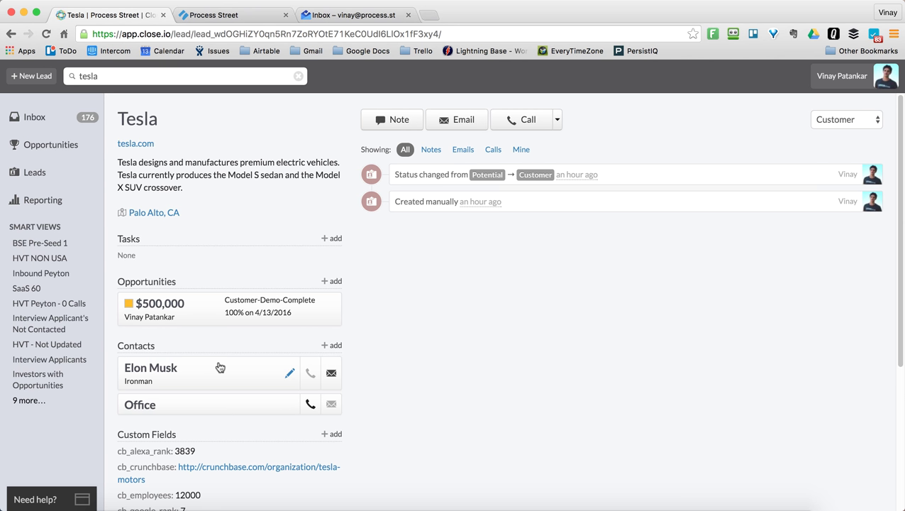
Change Tesla's $500,000 opportunity status in Close.io to Customer-Converted and save it.
click(339, 317)
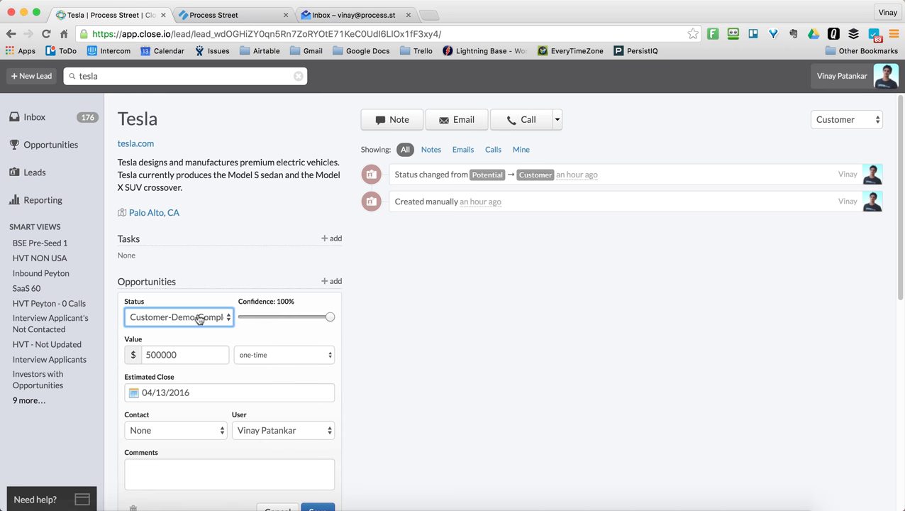
click(199, 319)
click(177, 328)
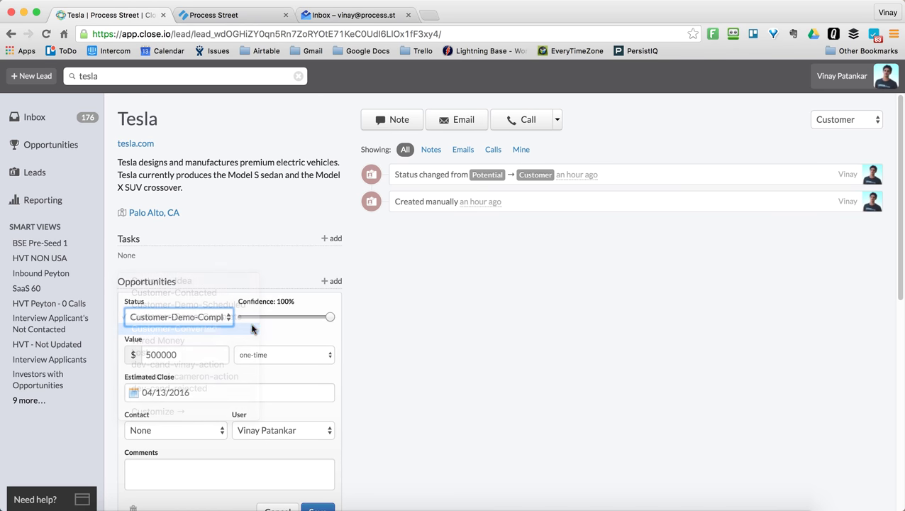
scroll(231, 302, down, 1)
scroll(231, 303, down, 2)
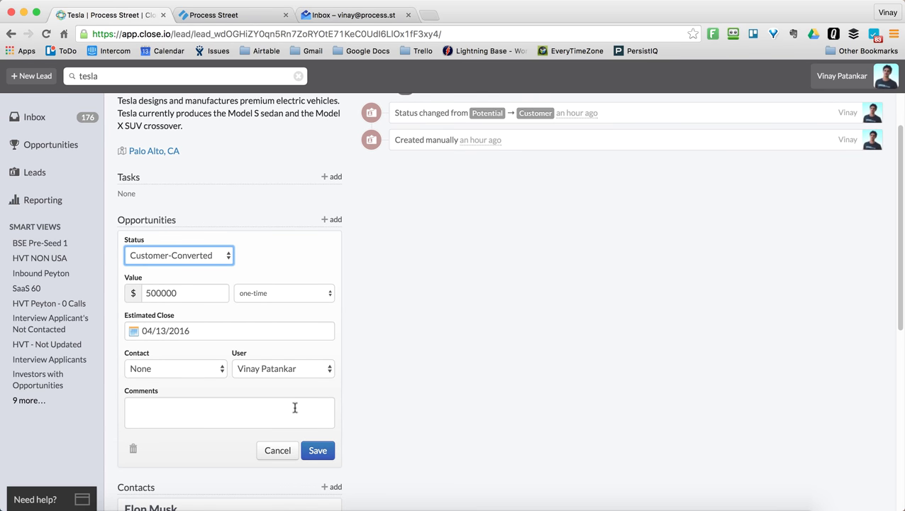
click(318, 451)
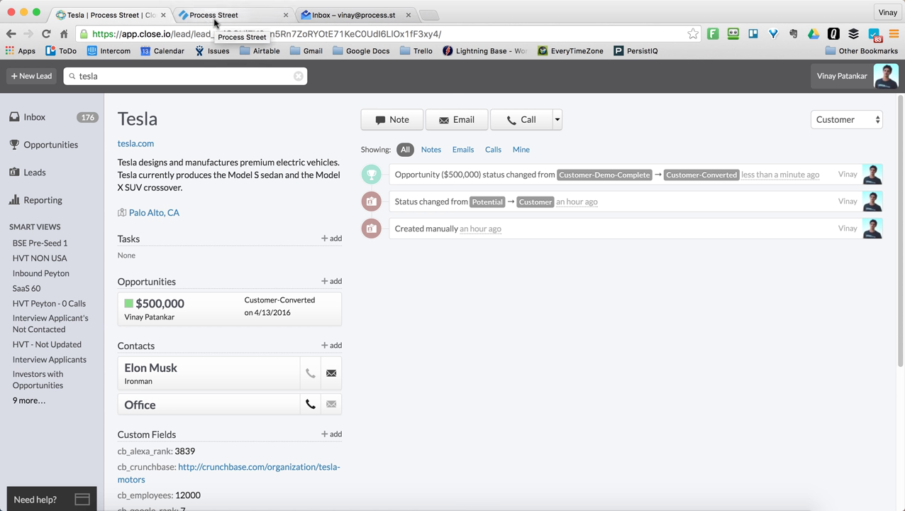
Open Process Street's Client Onboarding folder listing the Tesla, Uber and Microsoft checklists.
click(220, 15)
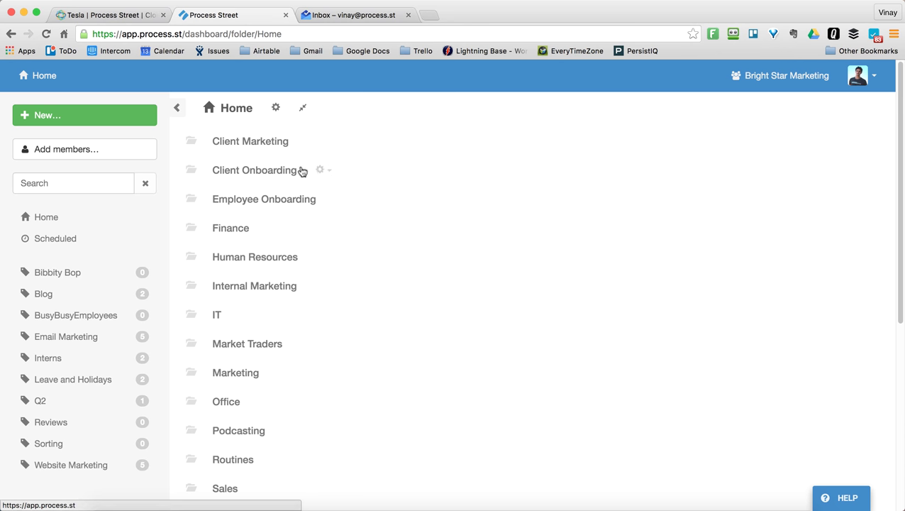
click(287, 171)
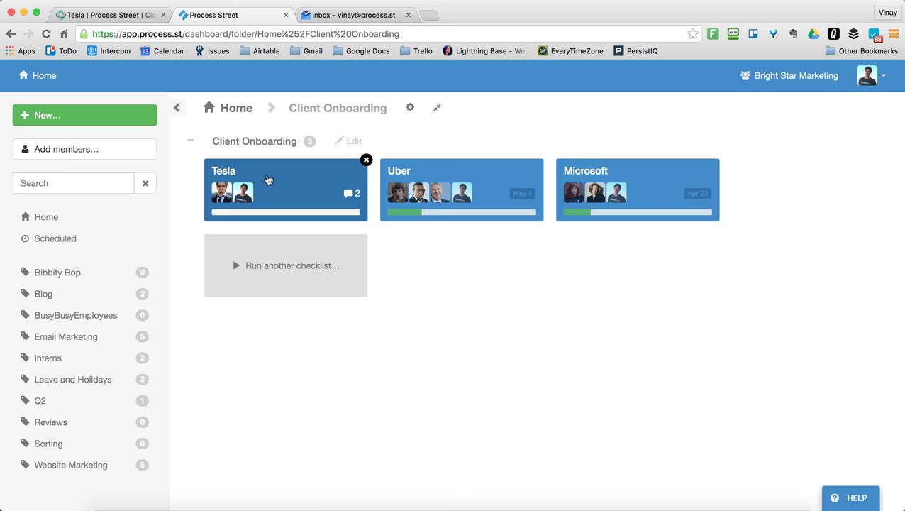
click(107, 15)
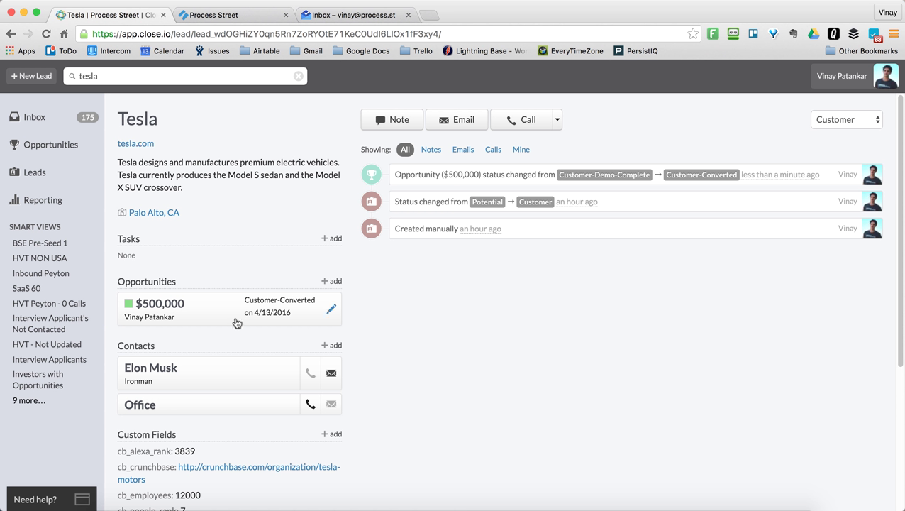
click(224, 17)
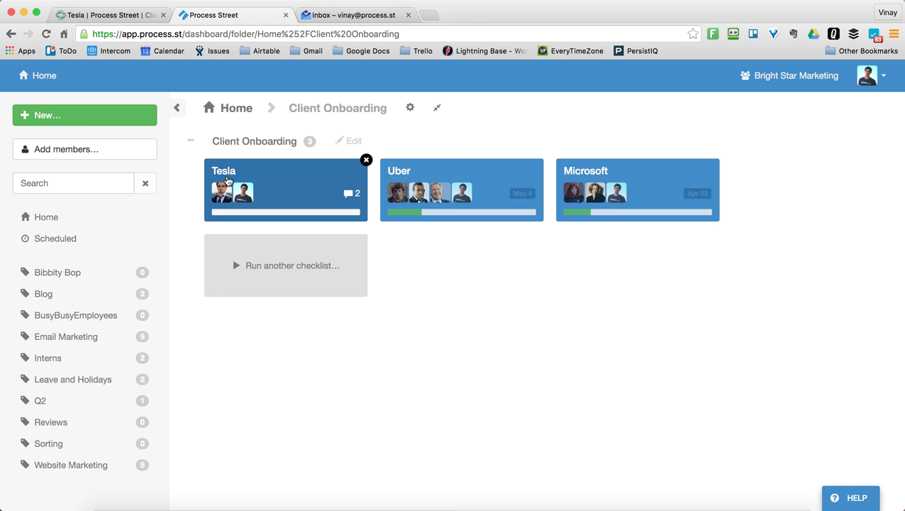
Open the Tesla onboarding checklist at its Collect Client Info task.
click(270, 178)
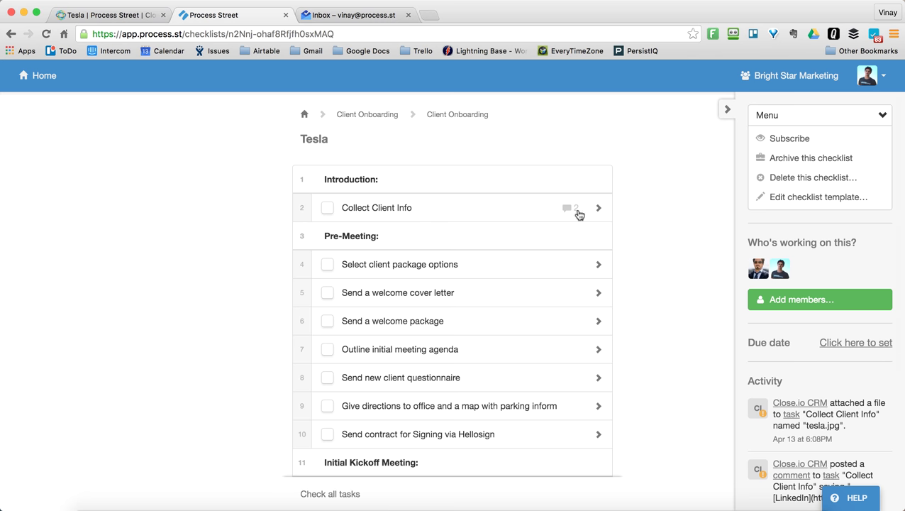
click(536, 213)
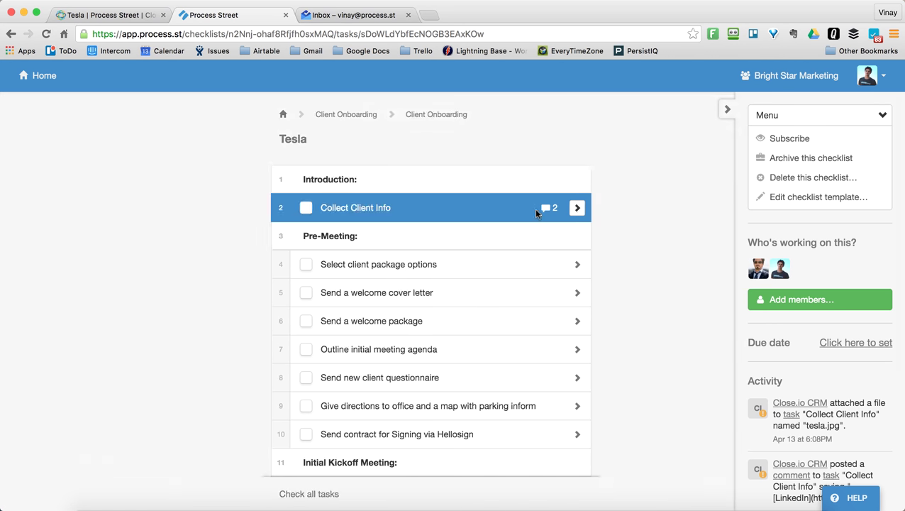
click(725, 110)
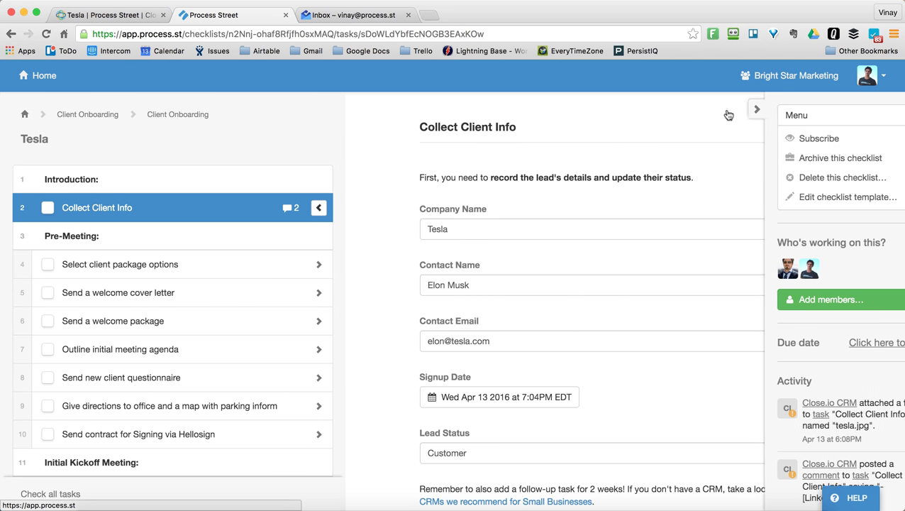
scroll(607, 150, down, 2)
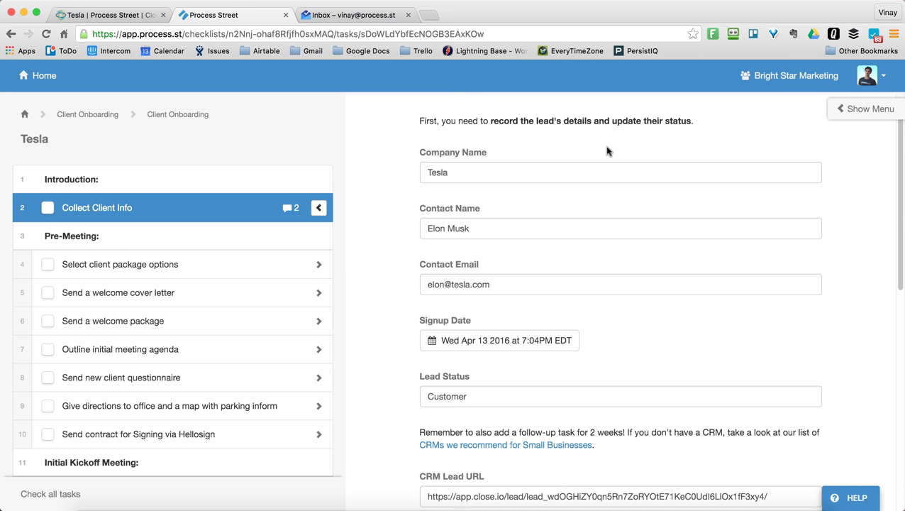
click(497, 225)
click(506, 284)
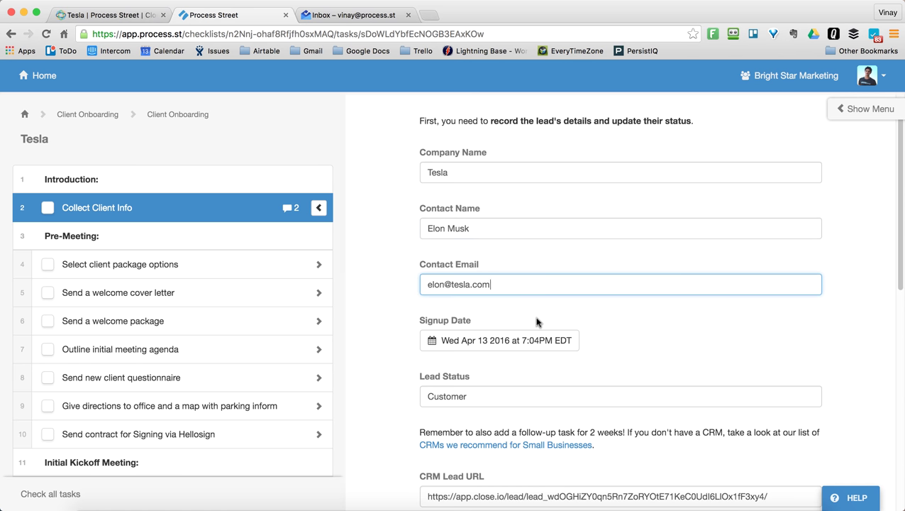
scroll(537, 318, up, 2)
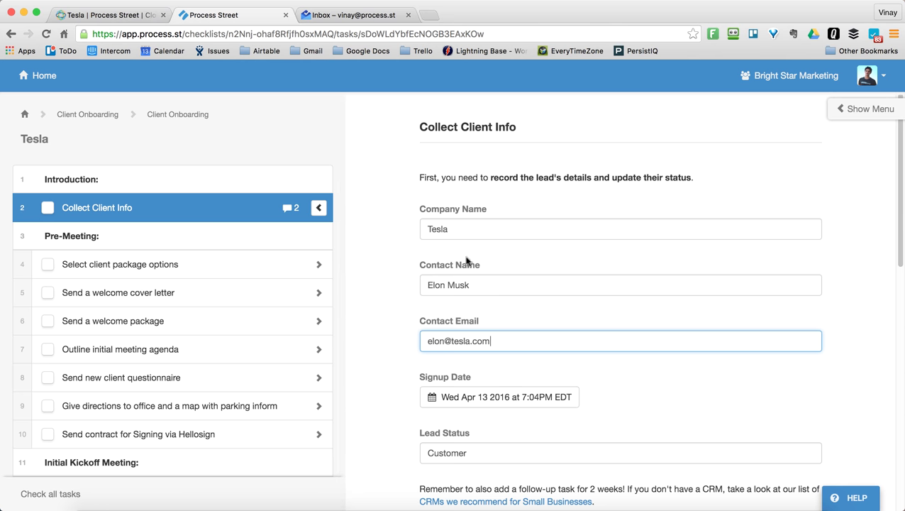
click(507, 229)
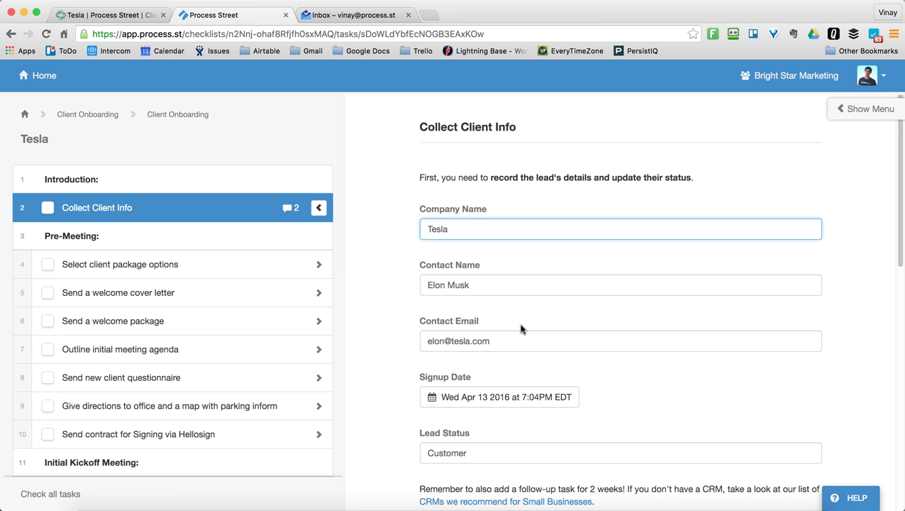
scroll(483, 273, down, 2)
click(499, 278)
triple_click(499, 277)
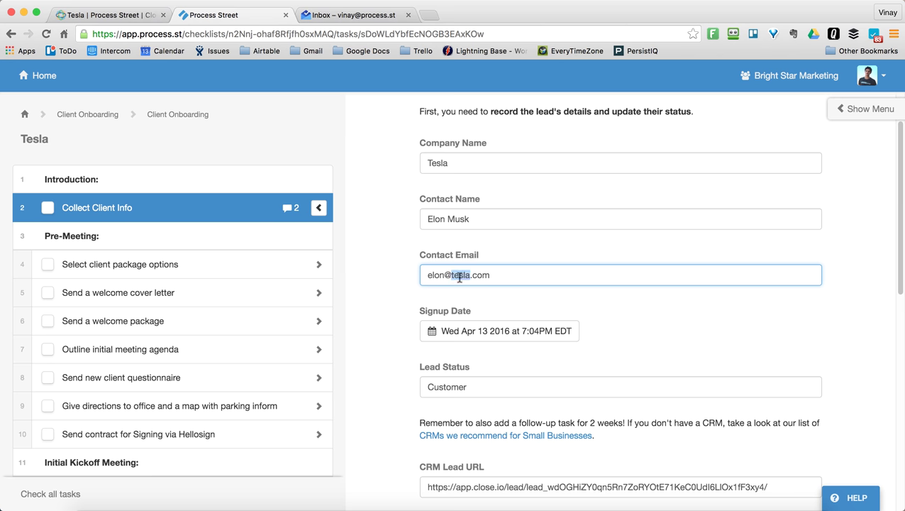
click(499, 277)
scroll(500, 282, down, 1)
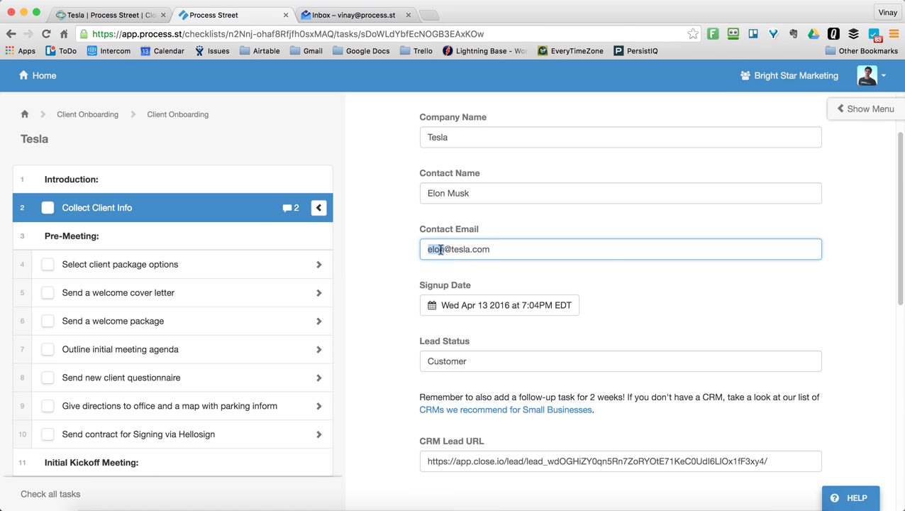
triple_click(438, 249)
triple_click(470, 248)
click(511, 248)
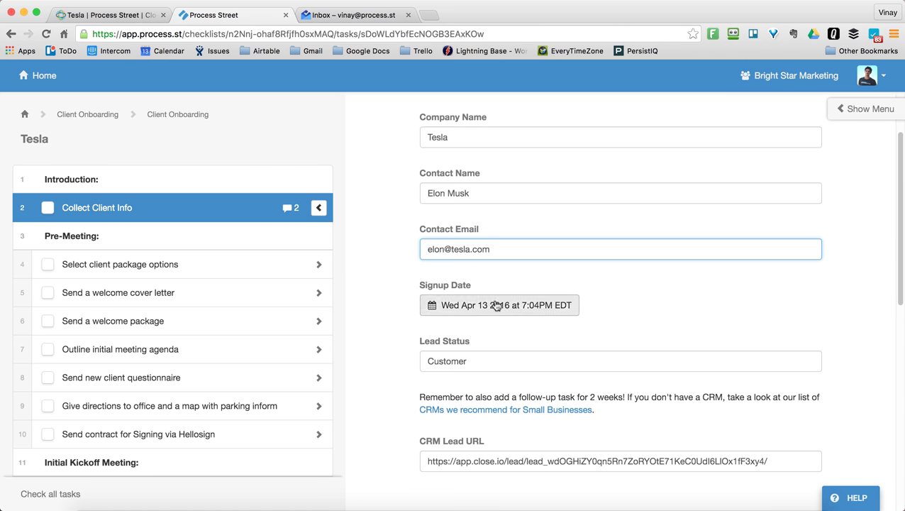
scroll(478, 333, down, 1)
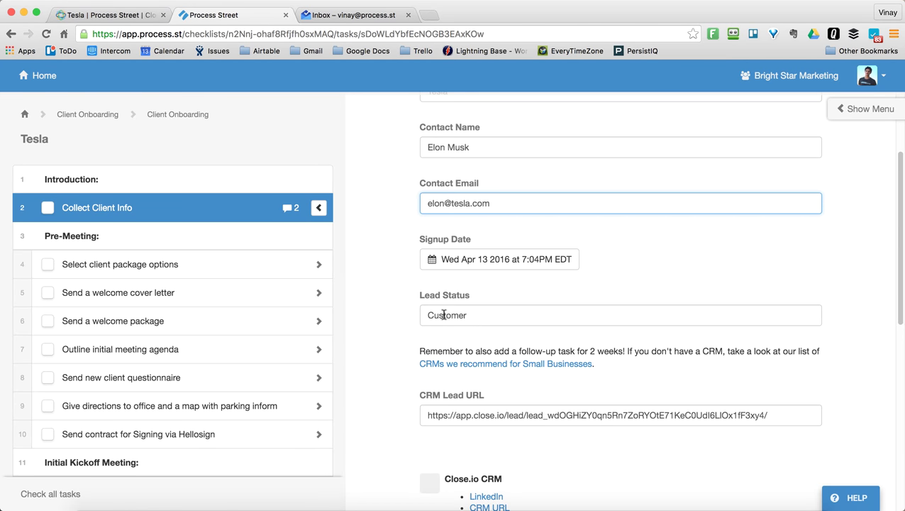
scroll(478, 310, down, 1)
scroll(477, 326, down, 1)
triple_click(477, 343)
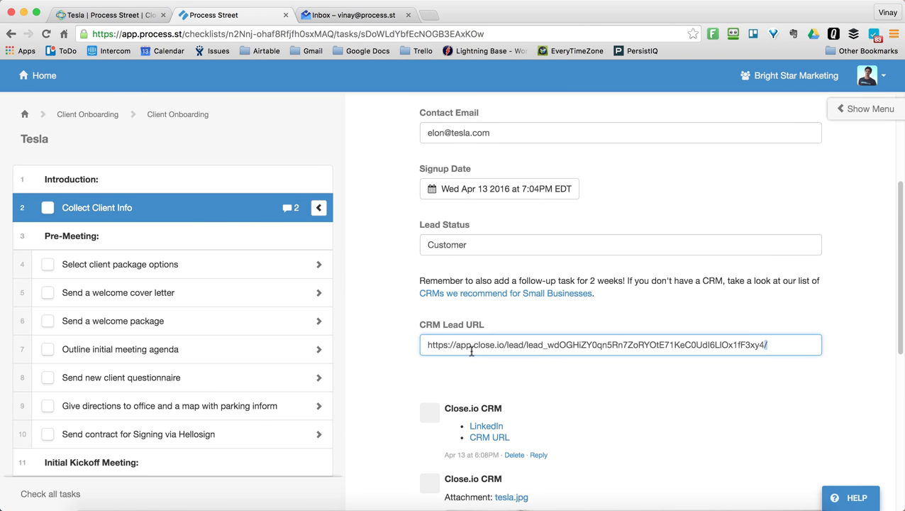
scroll(472, 351, down, 1)
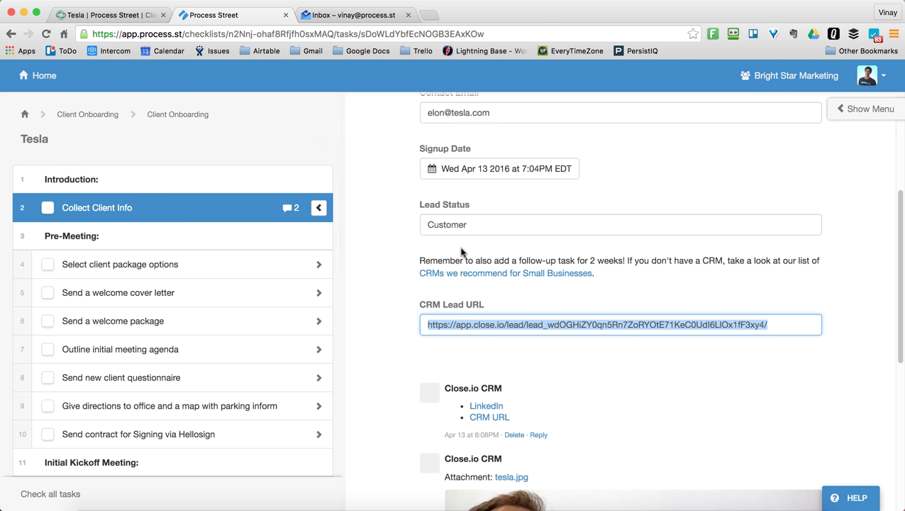
click(486, 317)
scroll(410, 289, down, 2)
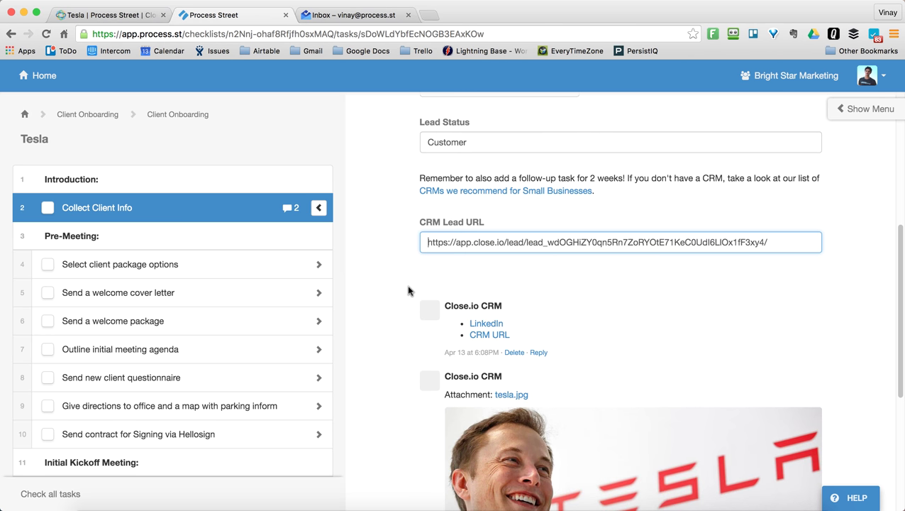
scroll(410, 288, up, 5)
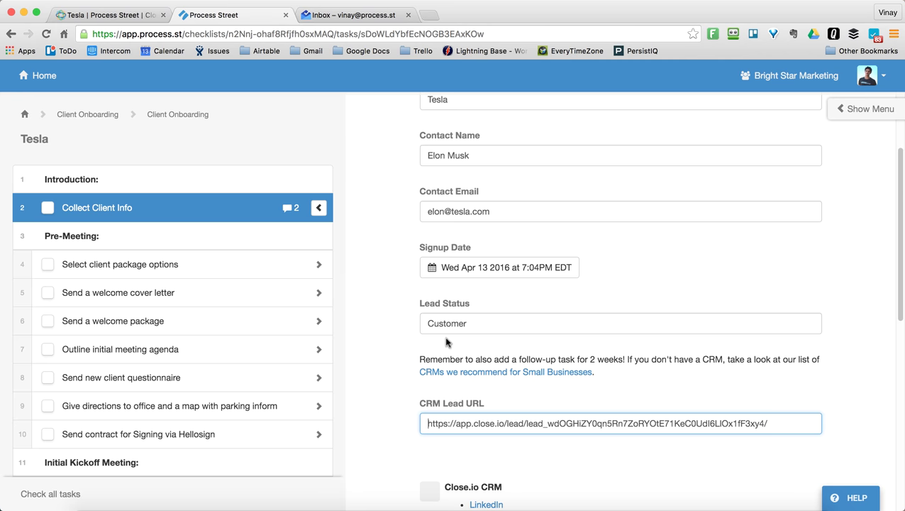
scroll(447, 342, up, 3)
scroll(446, 342, down, 5)
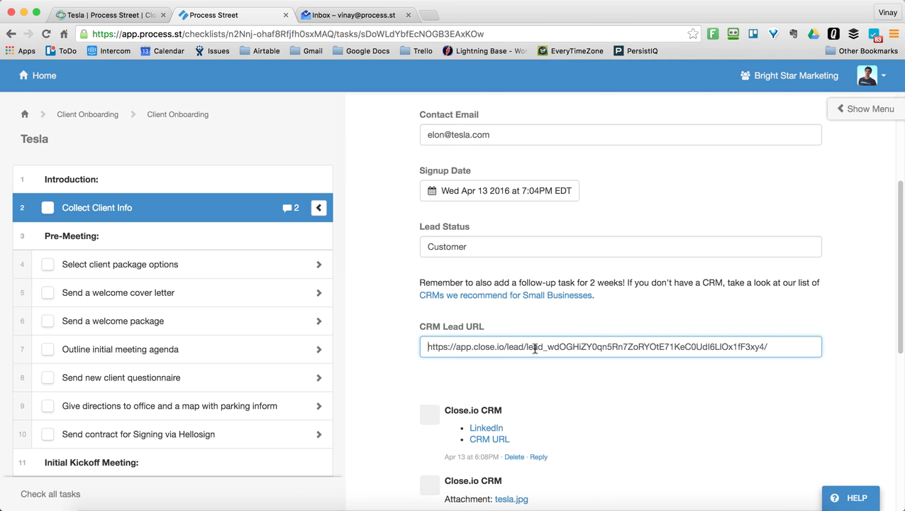
drag(526, 346, 766, 348)
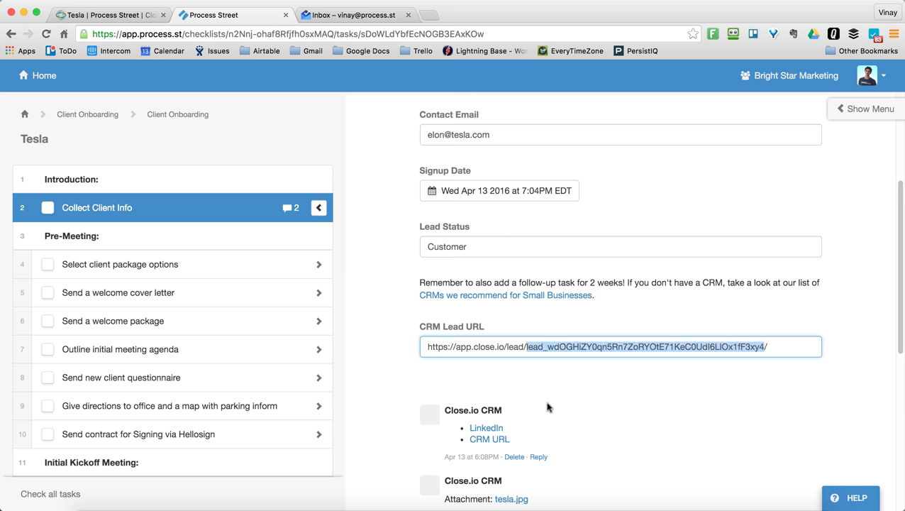
click(488, 381)
scroll(505, 343, up, 1)
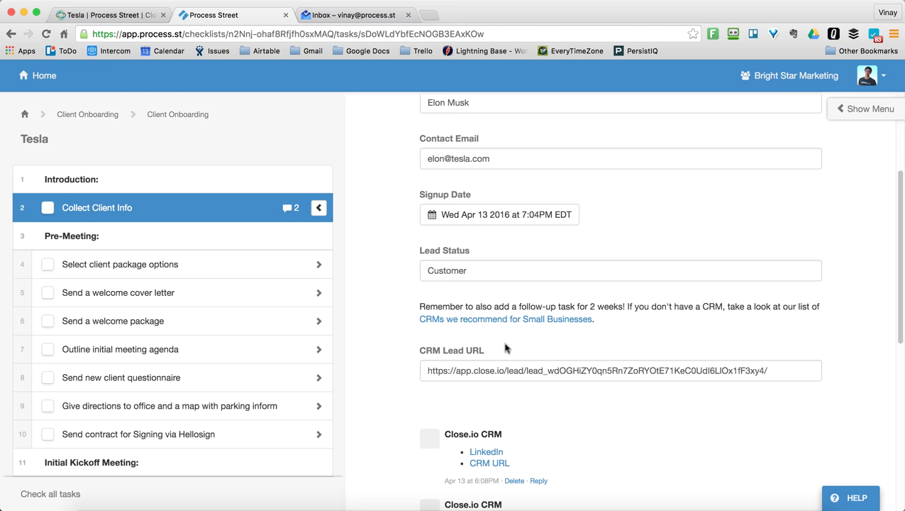
scroll(505, 347, up, 2)
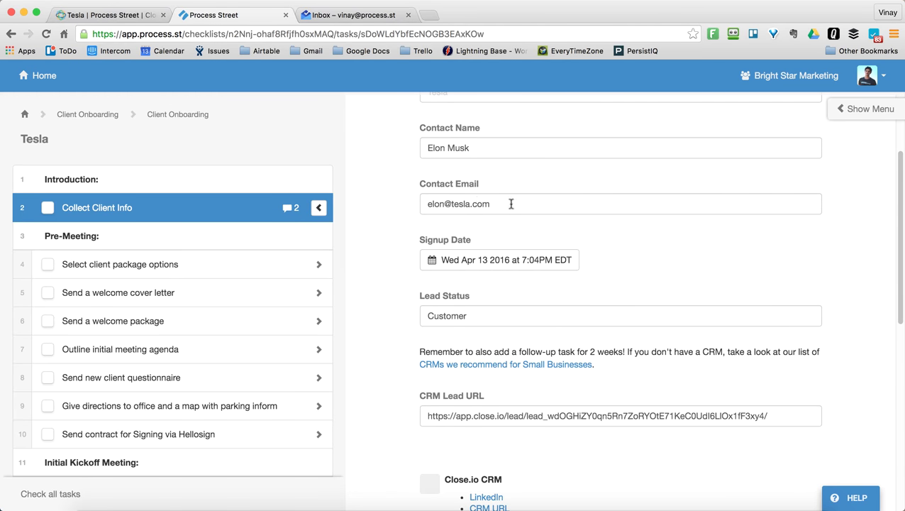
triple_click(451, 197)
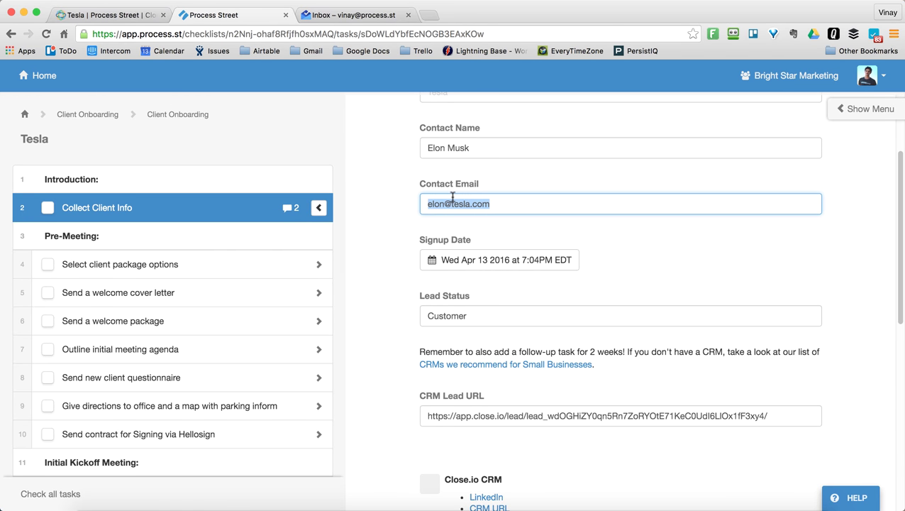
click(395, 222)
scroll(395, 244, down, 5)
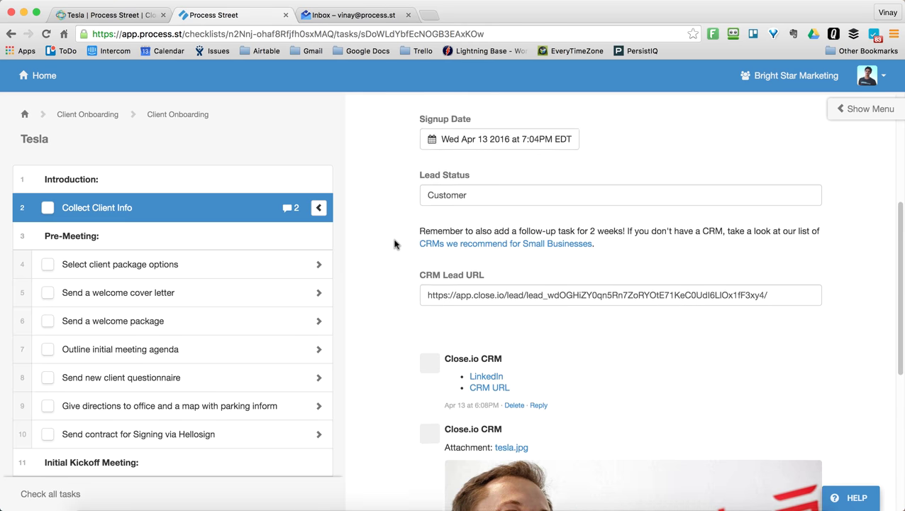
scroll(395, 244, down, 2)
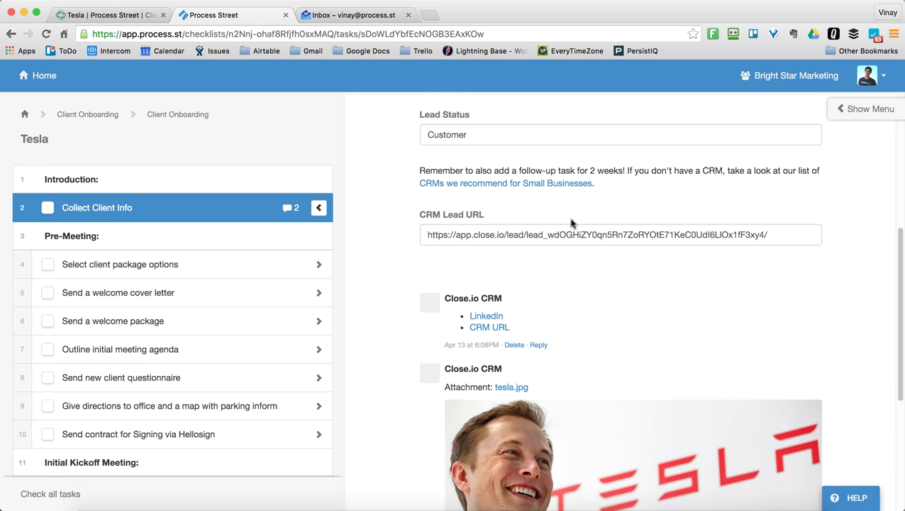
scroll(392, 244, down, 5)
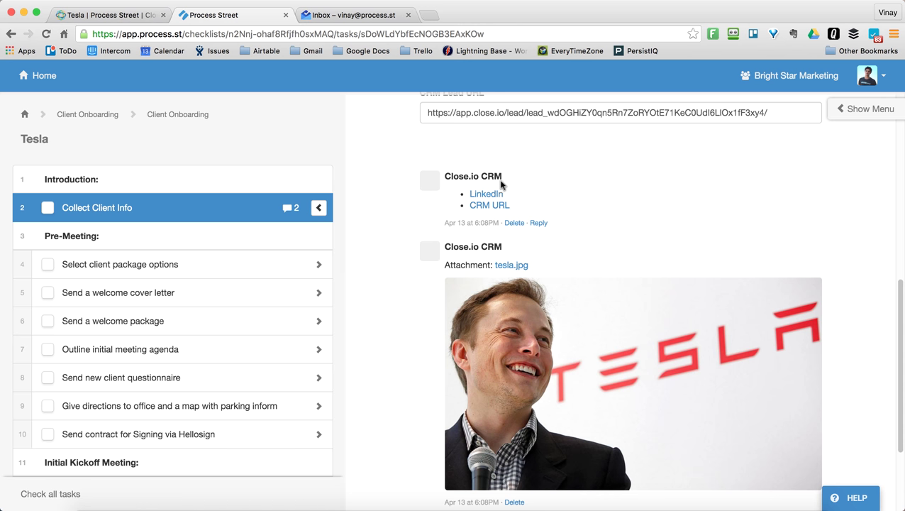
scroll(541, 225, up, 5)
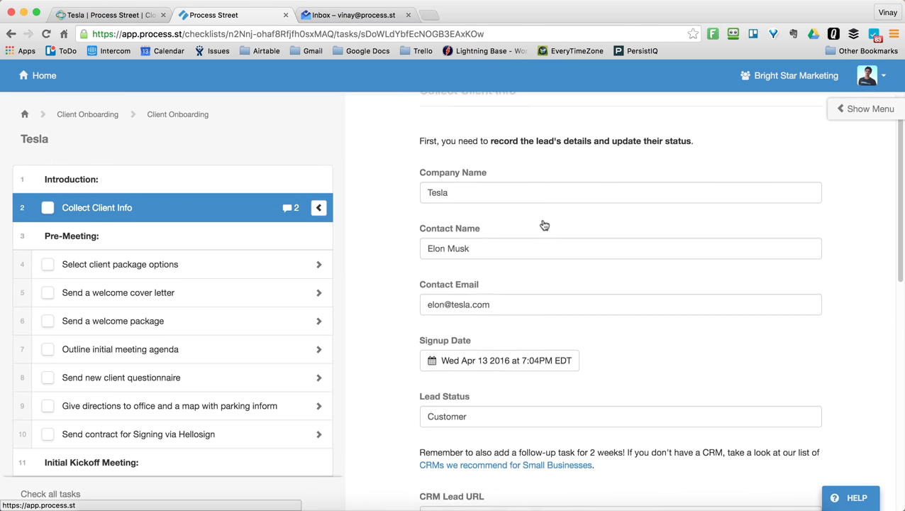
scroll(543, 225, down, 7)
mouse_move(579, 253)
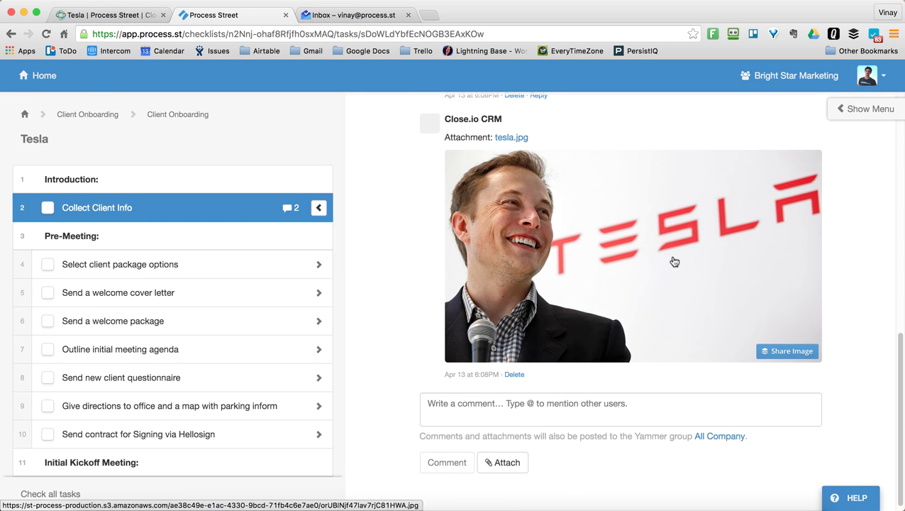
scroll(675, 262, up, 2)
scroll(674, 262, up, 15)
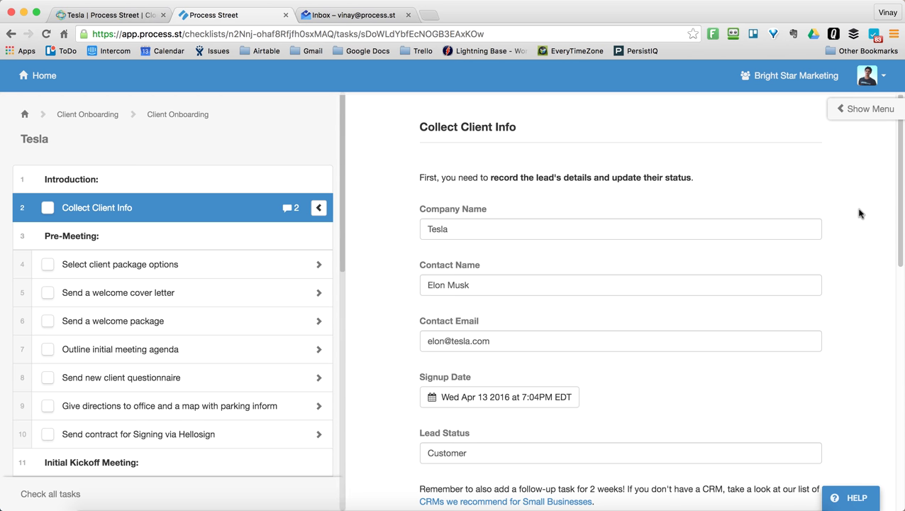
Mark the Collect Client Info task complete.
click(840, 118)
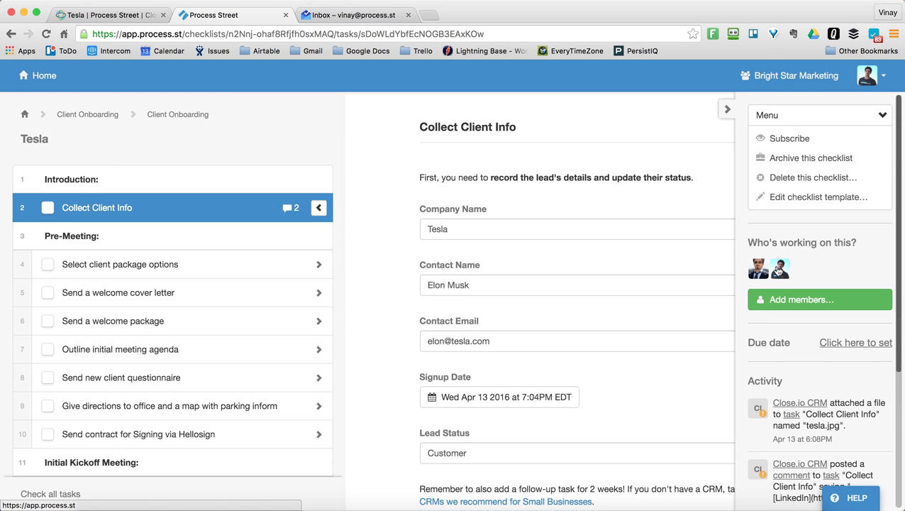
click(727, 115)
click(47, 207)
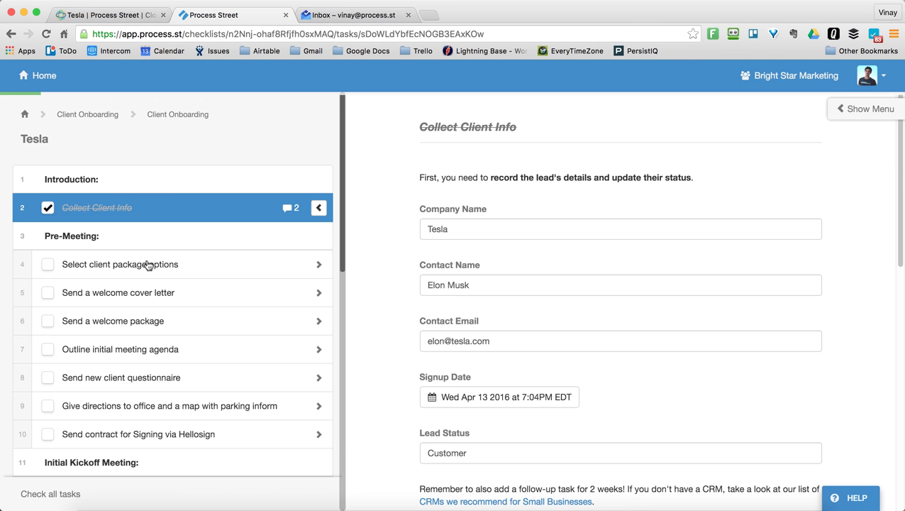
scroll(476, 249, down, 10)
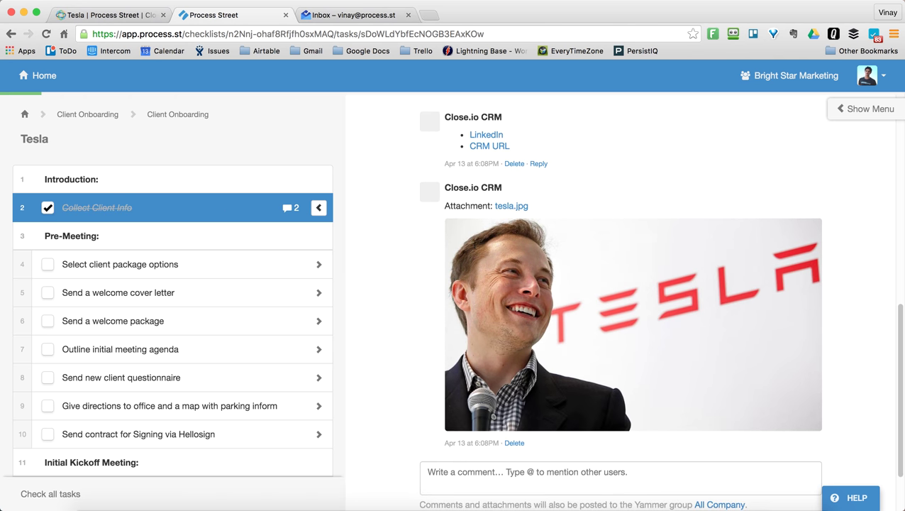
scroll(479, 212, up, 5)
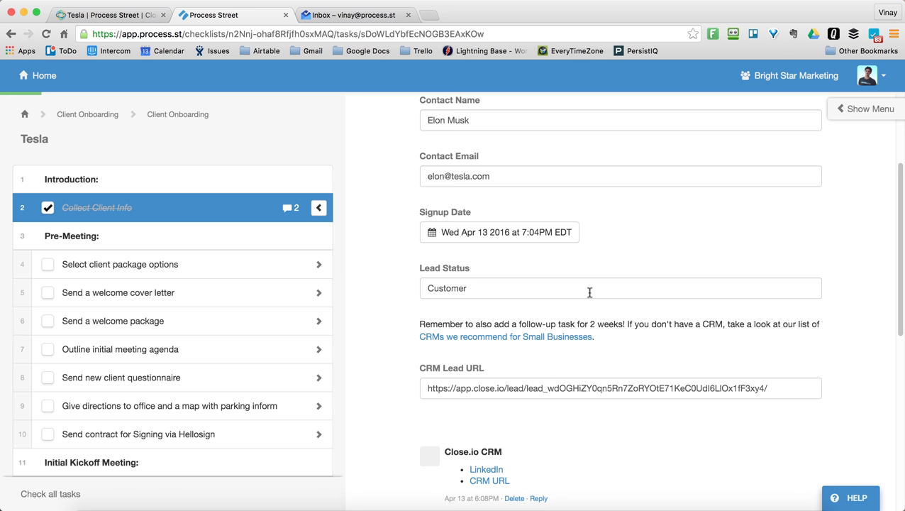
Change Tesla's Signup Date to Mon Apr 11 2016 and save it.
click(515, 235)
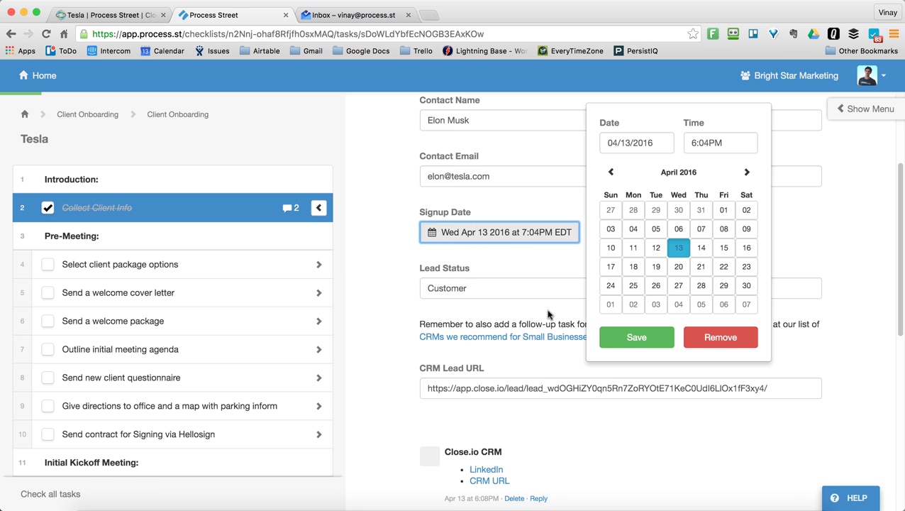
click(633, 250)
click(637, 336)
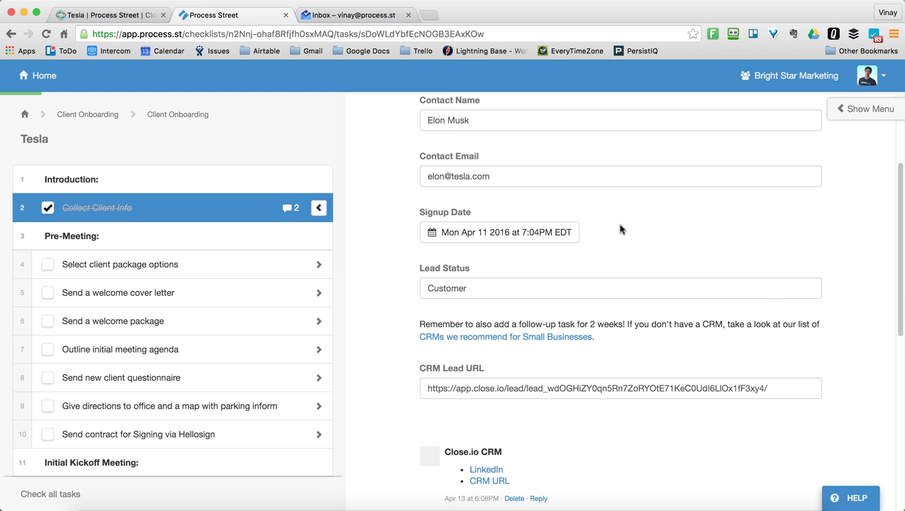
scroll(624, 213, up, 3)
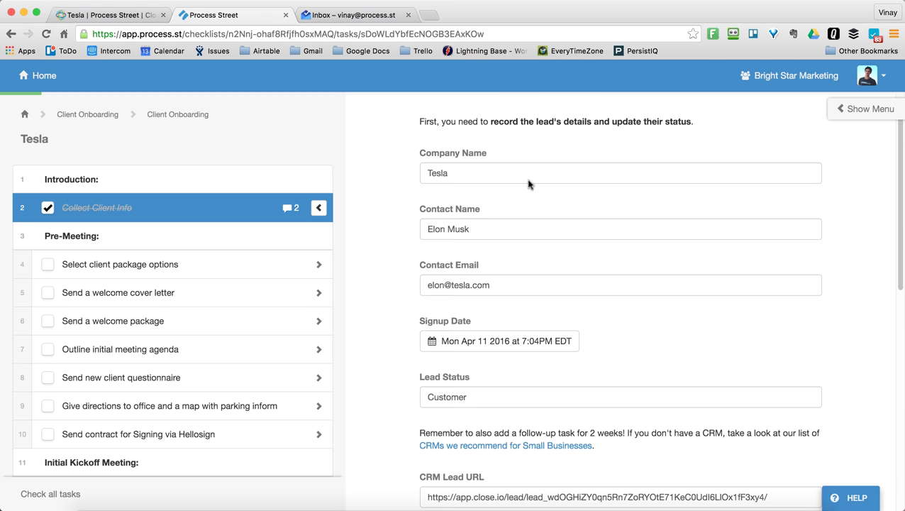
scroll(556, 312, down, 2)
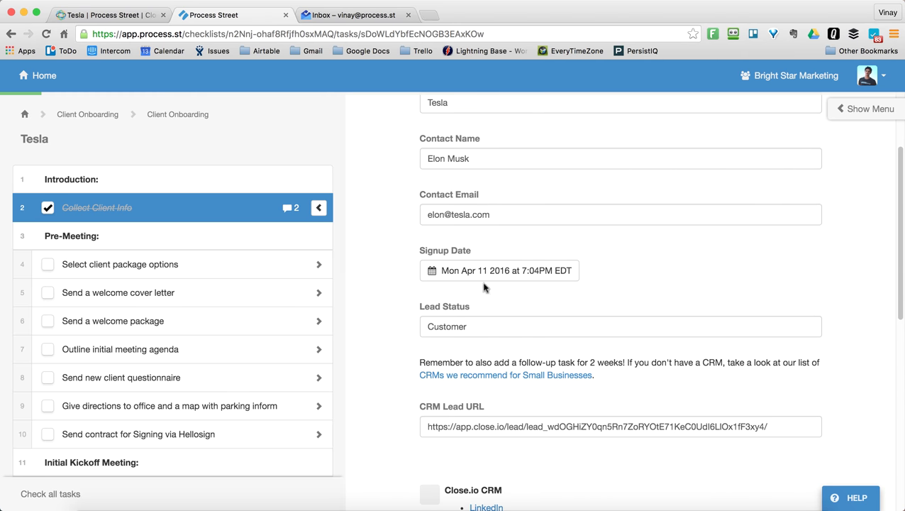
scroll(511, 284, up, 2)
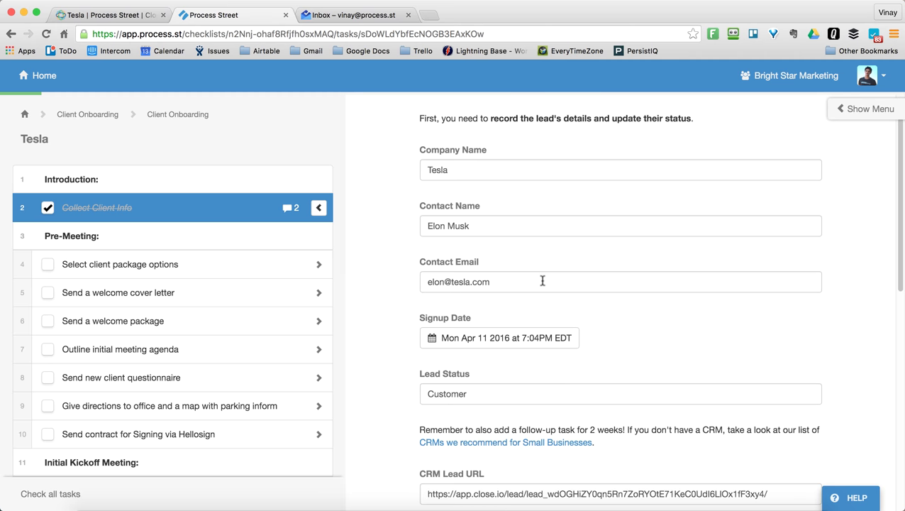
scroll(542, 281, down, 3)
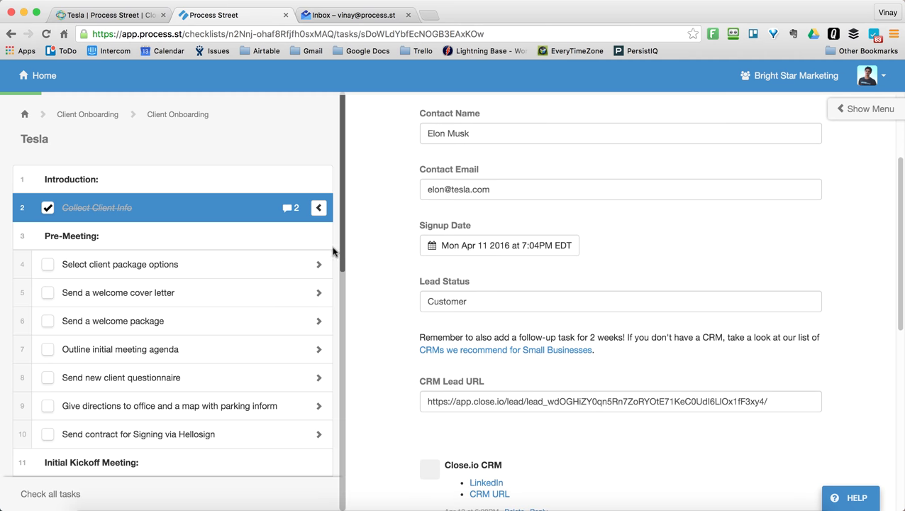
Tick Logo design, Branding and Website design in the client package options task.
click(244, 270)
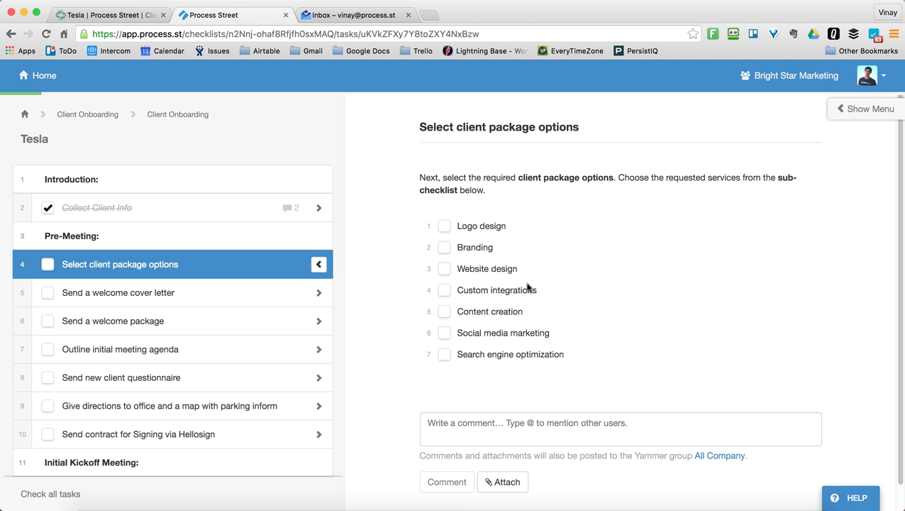
click(444, 227)
click(444, 247)
click(444, 268)
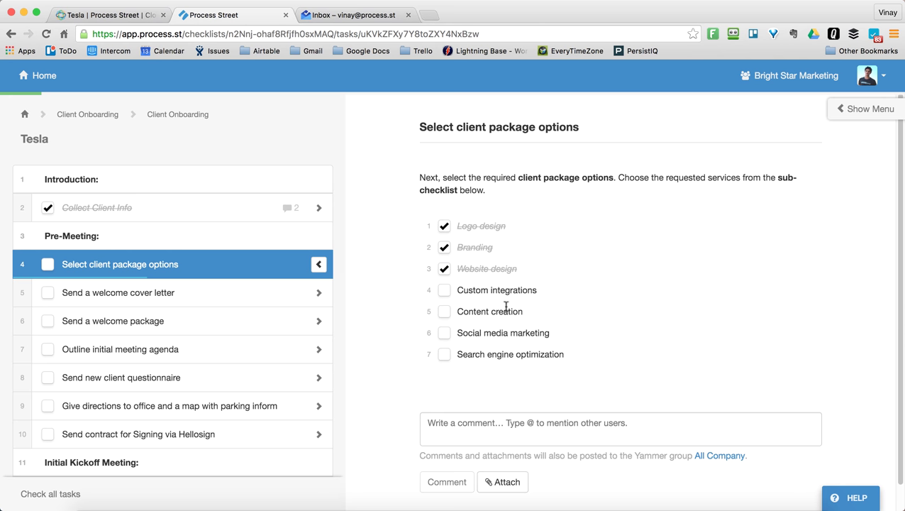
Mark the package options, welcome cover letter and welcome package tasks complete.
click(265, 306)
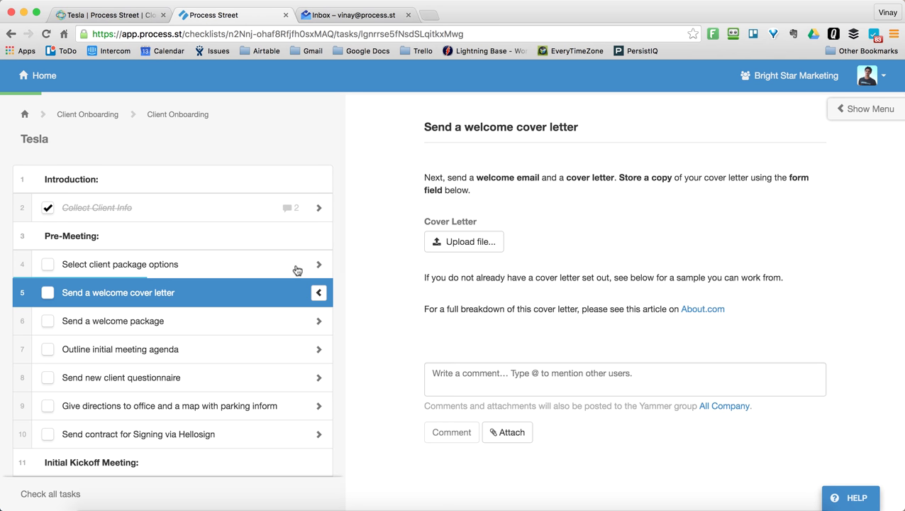
click(46, 267)
click(47, 292)
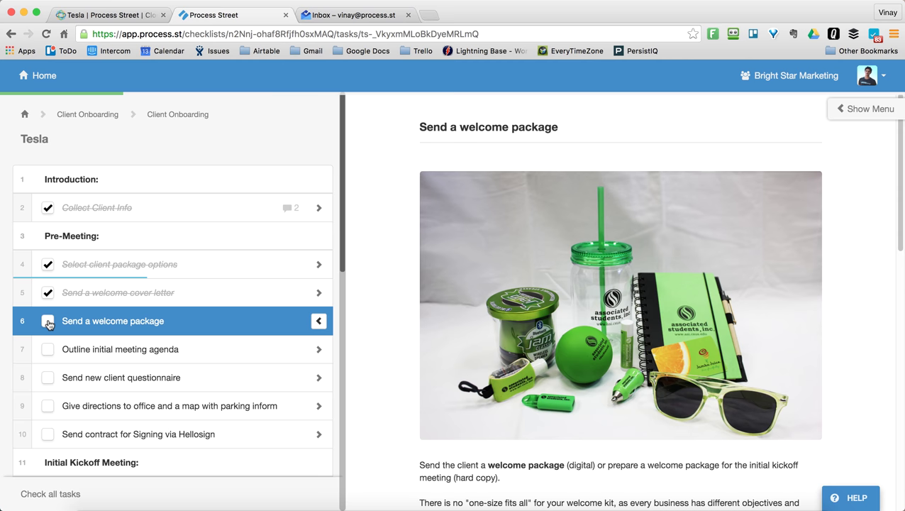
click(47, 322)
Move down the task list to the Send contract for Signing via Hellosign task.
click(162, 376)
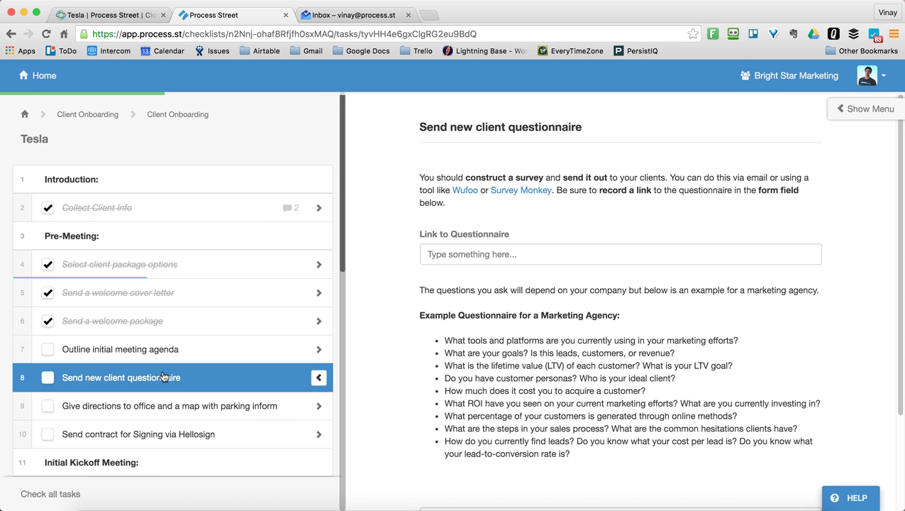
scroll(164, 376, down, 1)
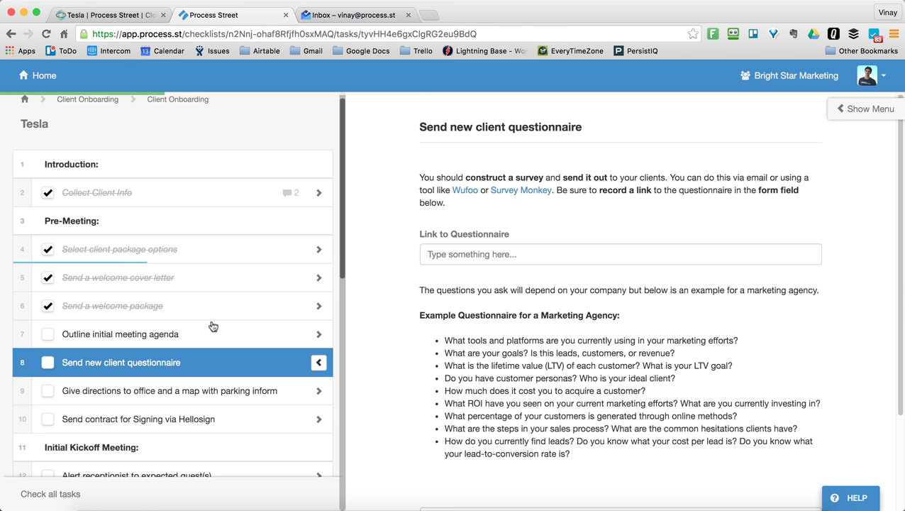
click(211, 392)
click(210, 419)
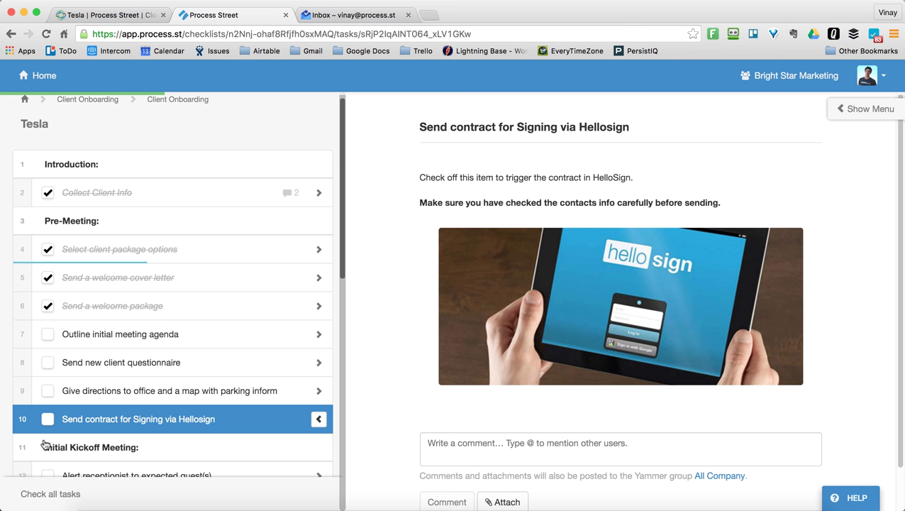
Check off the Hellosign contract task and return to the Collect Client Info task.
click(46, 418)
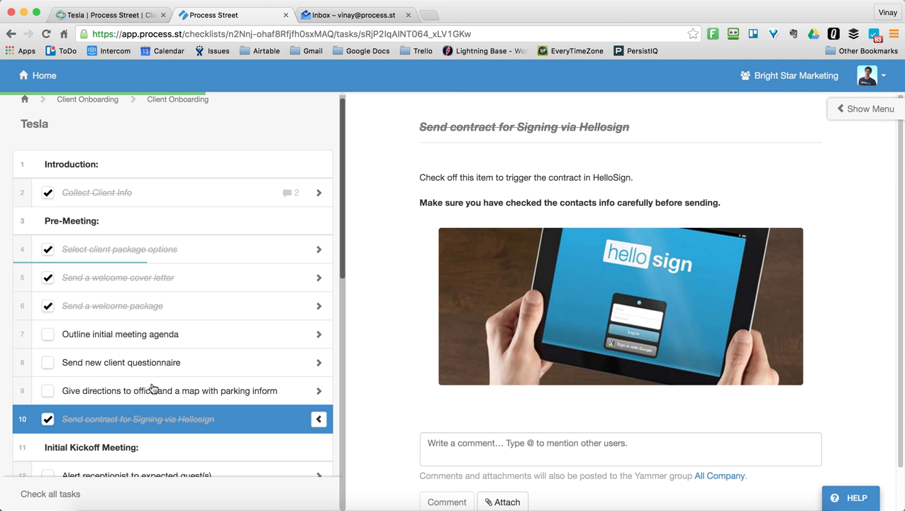
scroll(160, 347, up, 1)
click(307, 220)
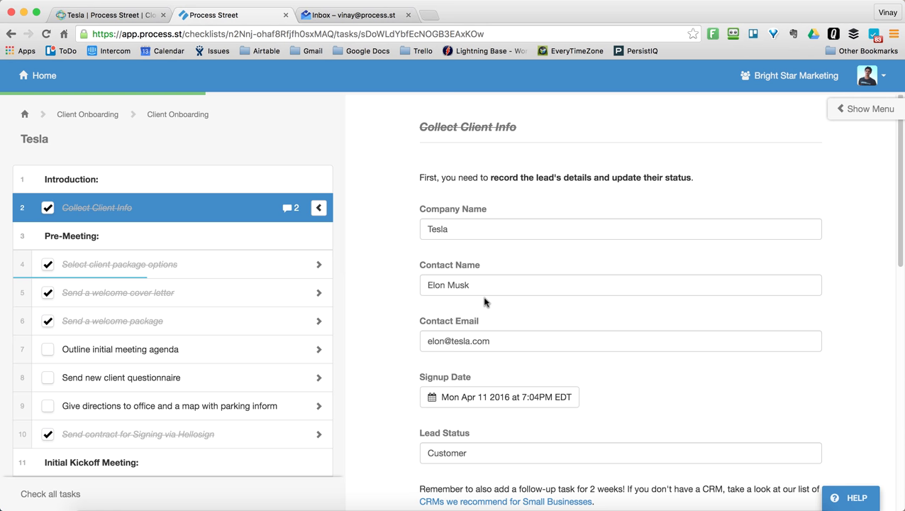
Review the client info form and select the recorded contact email address.
scroll(535, 220, down, 2)
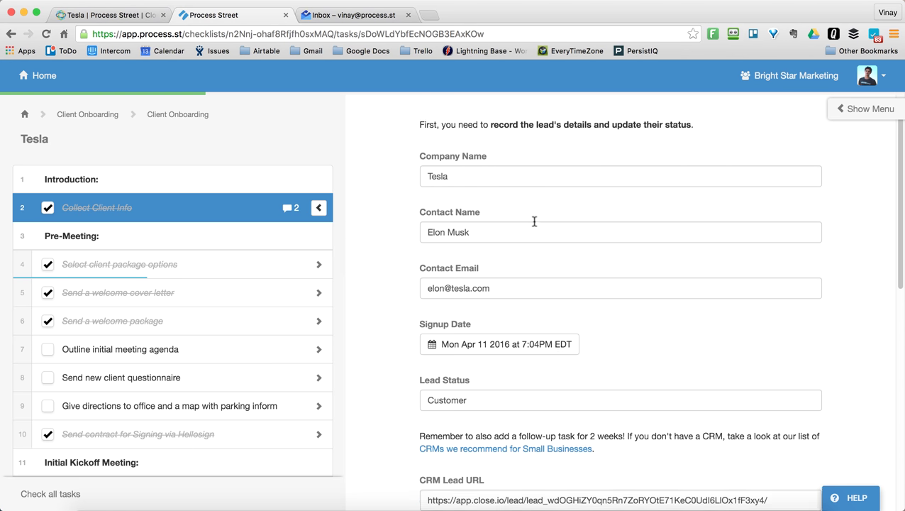
double_click(442, 160)
click(452, 233)
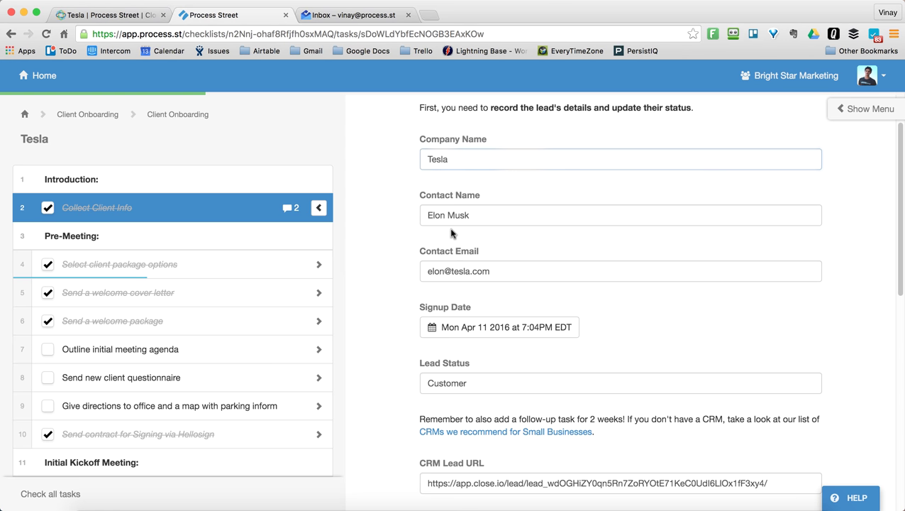
scroll(441, 275, down, 2)
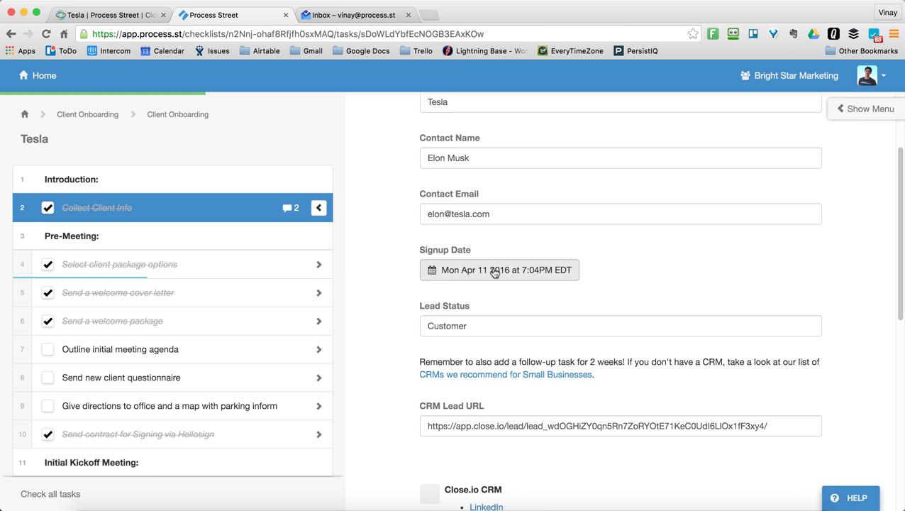
scroll(529, 310, down, 5)
scroll(529, 311, up, 5)
scroll(531, 309, up, 1)
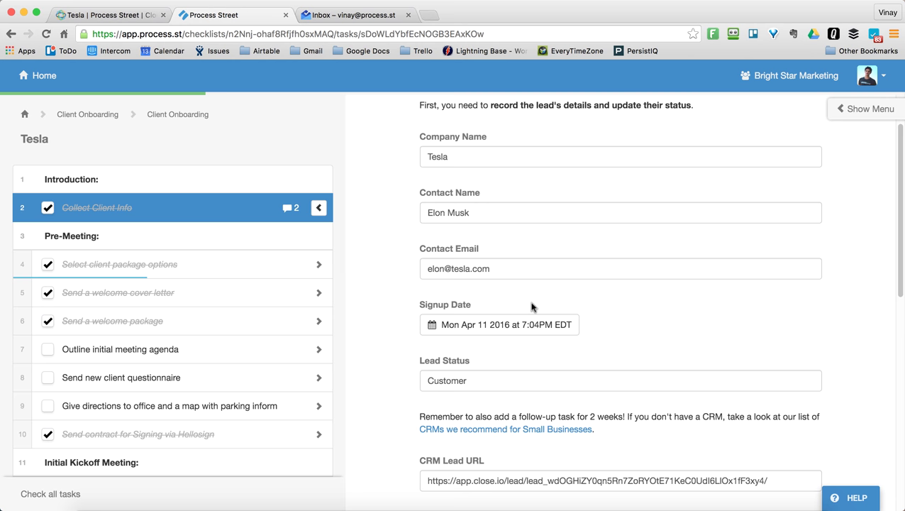
triple_click(501, 269)
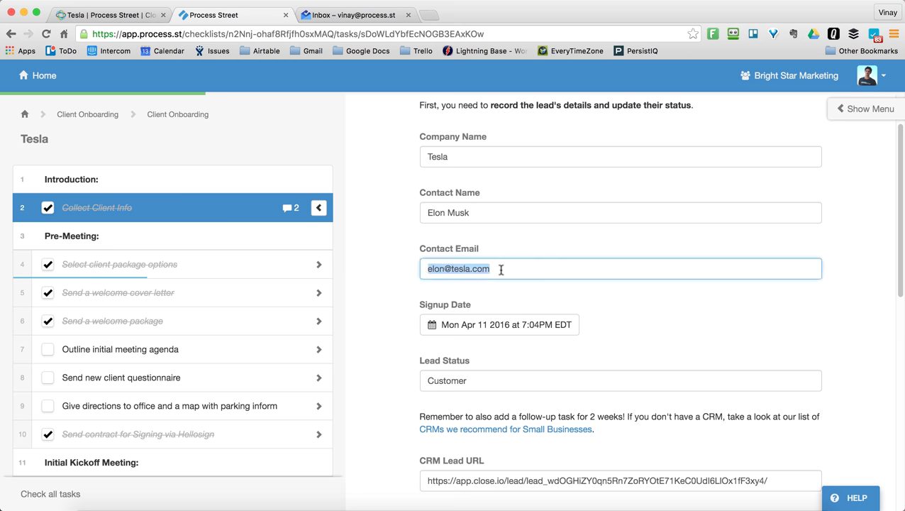
Read both HelloSign emails confirming Tesla's contract signature process has started.
click(340, 15)
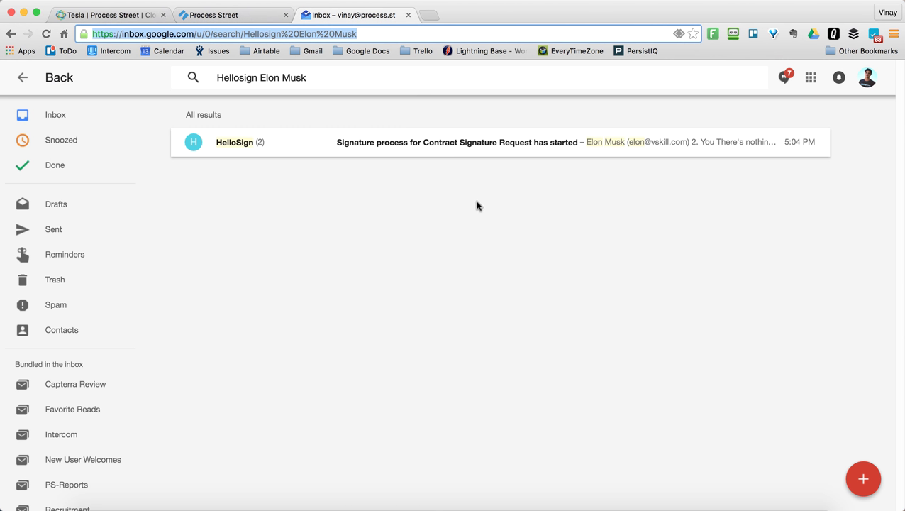
click(589, 151)
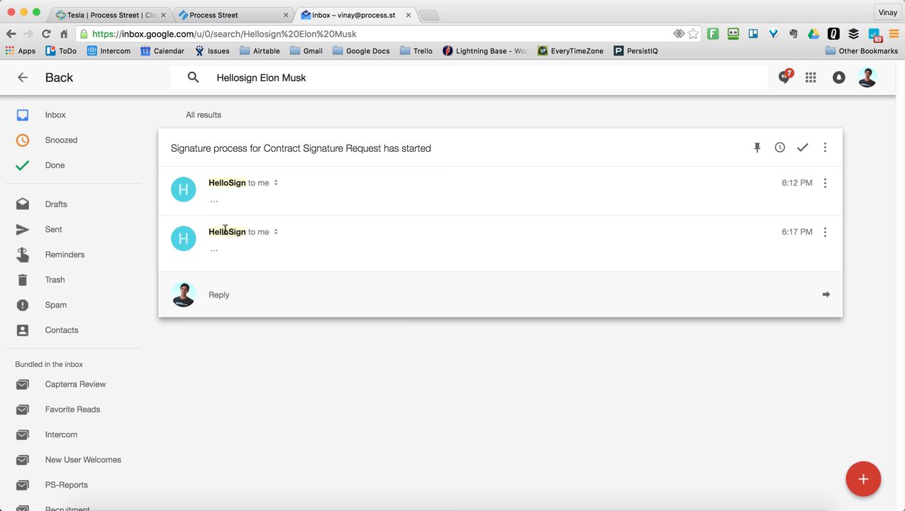
click(212, 249)
scroll(393, 337, down, 3)
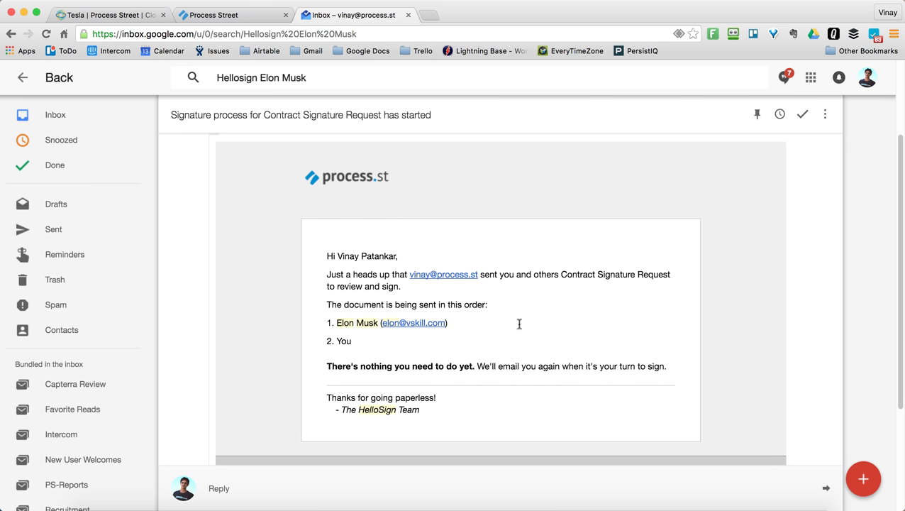
scroll(364, 249, up, 3)
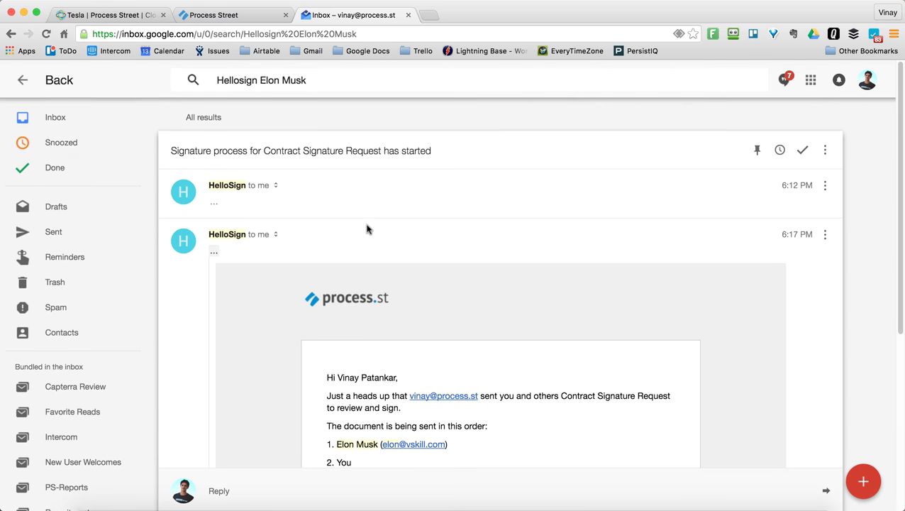
click(215, 206)
scroll(424, 262, down, 3)
scroll(424, 262, up, 3)
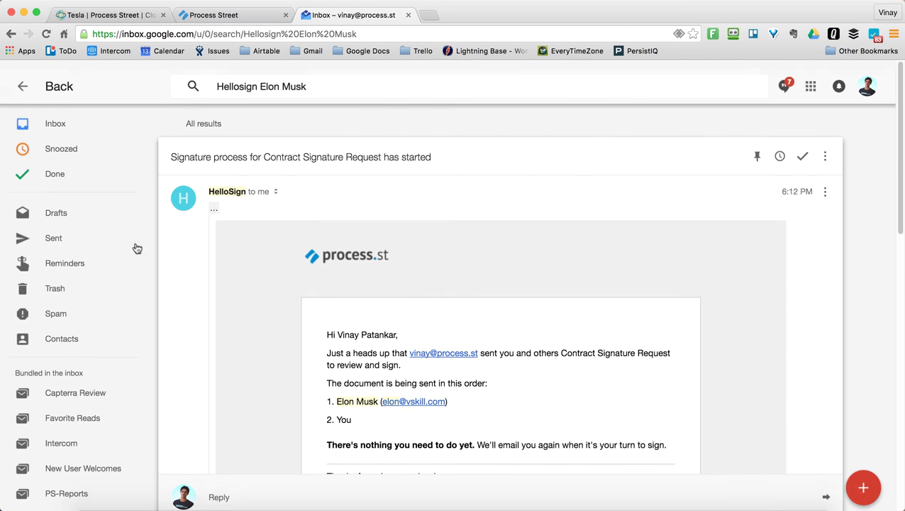
click(222, 16)
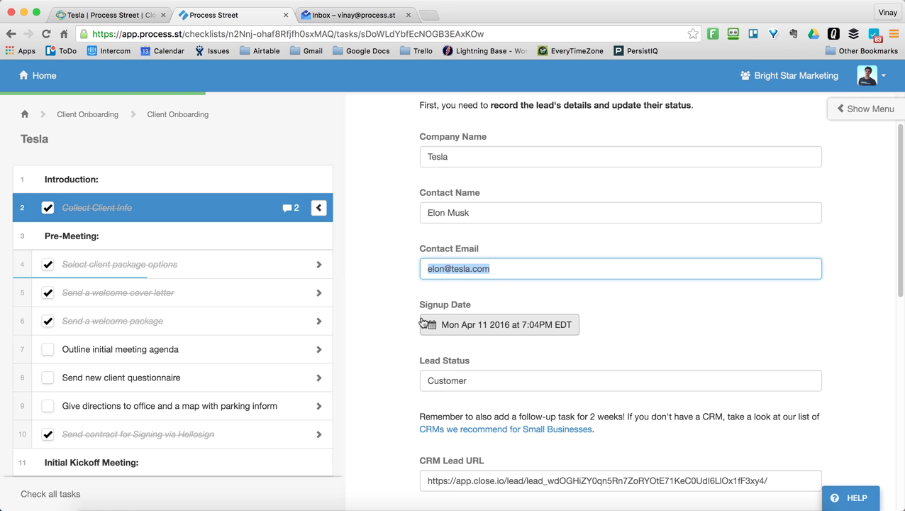
Open task 10, Send contract for Signing via Hellosign, and view the Tesla lead in Close.io.
scroll(423, 312, up, 2)
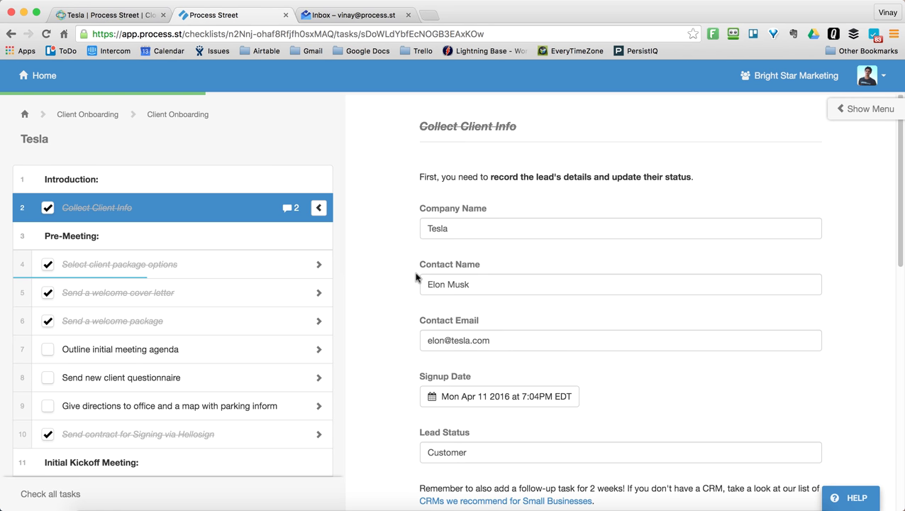
scroll(238, 315, down, 4)
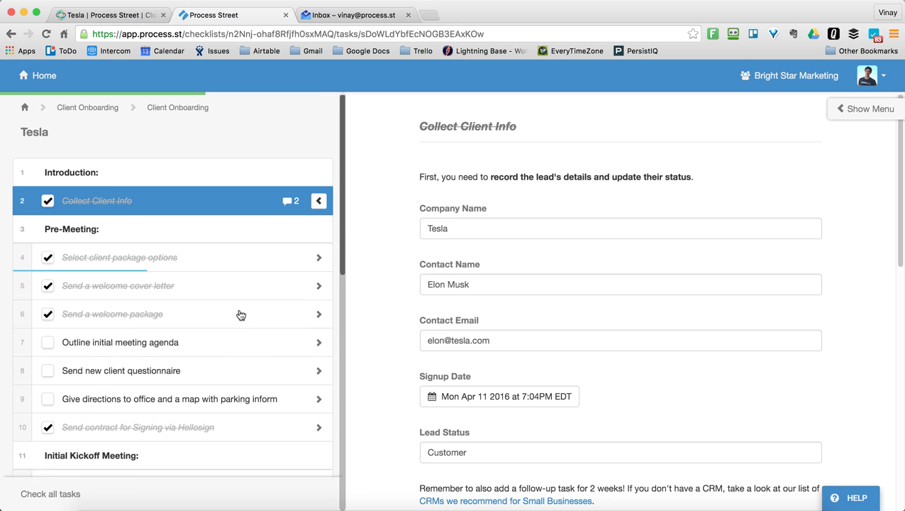
click(240, 315)
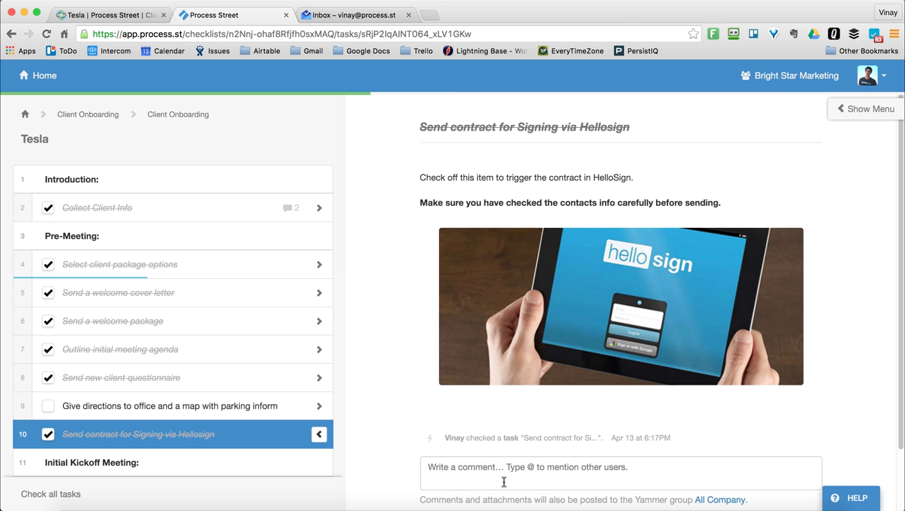
key(ctrl+shift+Tab)
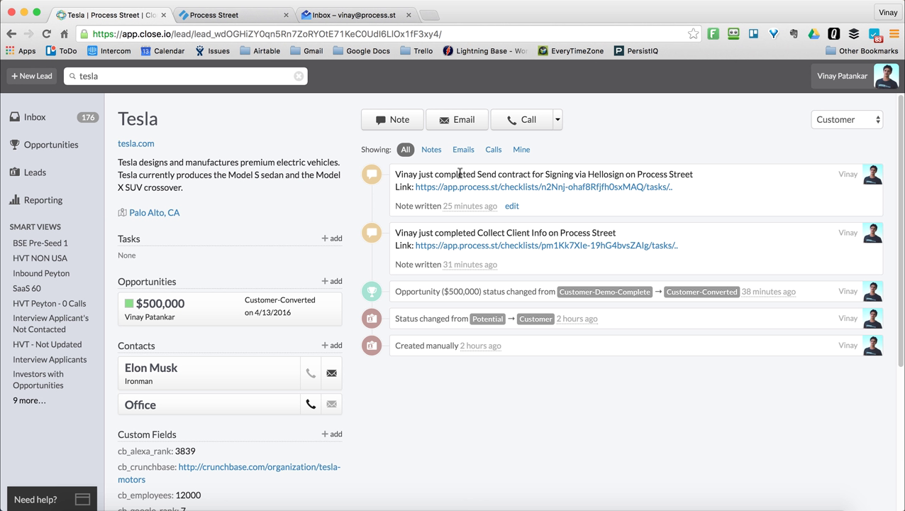
Follow the Process Street link in the Tesla lead's contract-task note back to the checklist.
click(469, 186)
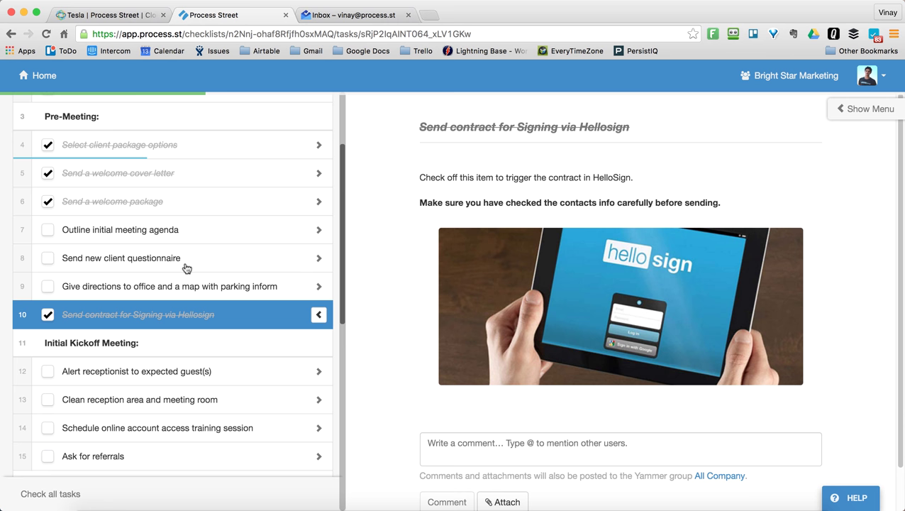
Reopen Tesla's Collect Client Info task and scroll the form to the CRM Lead URL.
scroll(185, 213, up, 3)
click(200, 148)
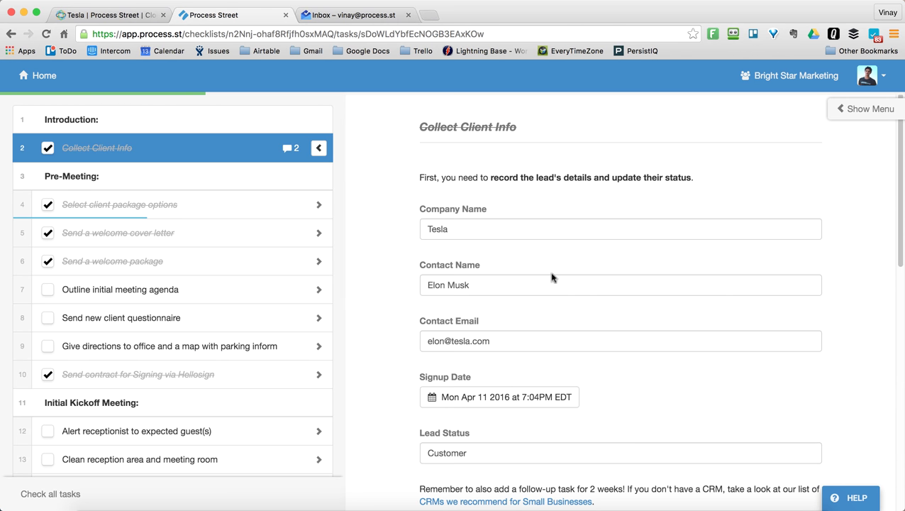
scroll(474, 227, down, 1)
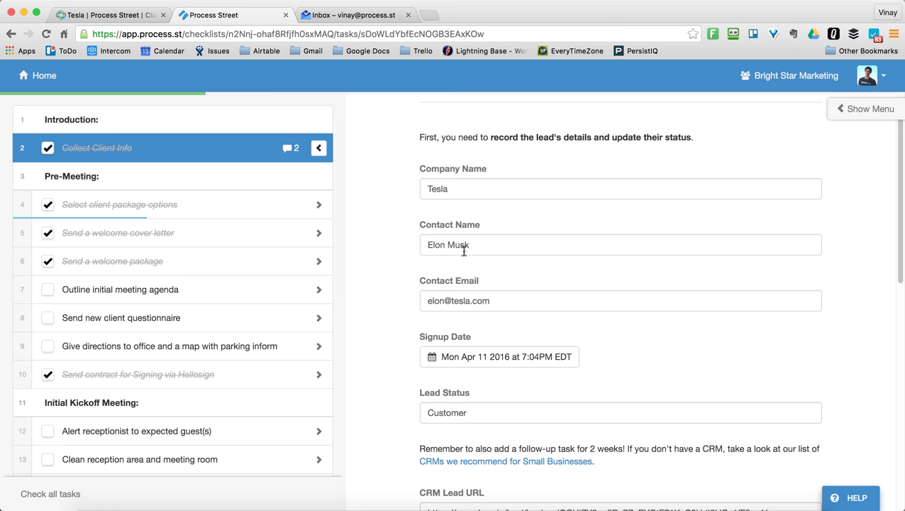
scroll(244, 287, up, 2)
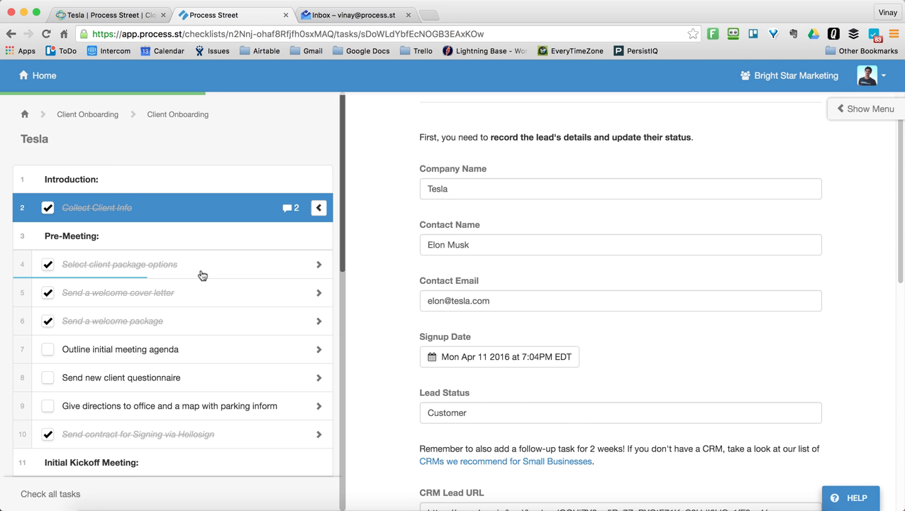
Visit the Client Onboarding template page from its folder dashboard, then return to the Client Onboarding folder.
click(84, 116)
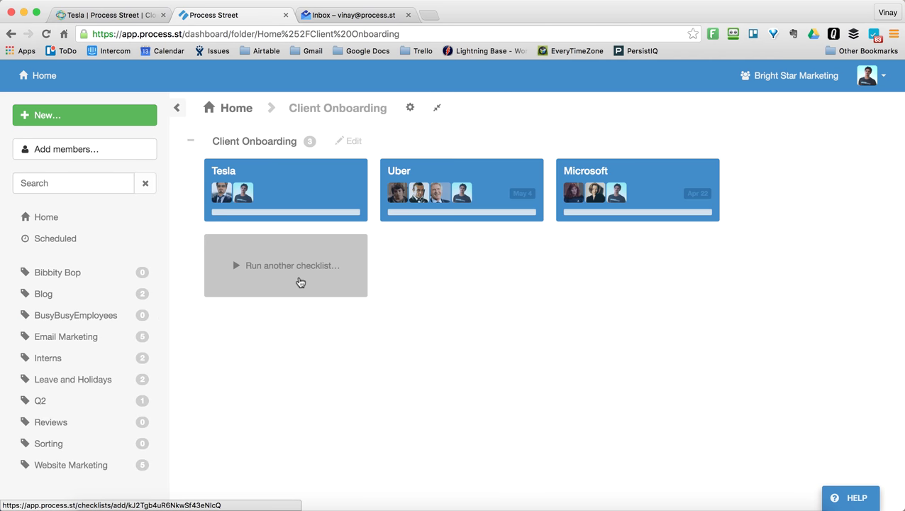
mouse_move(263, 211)
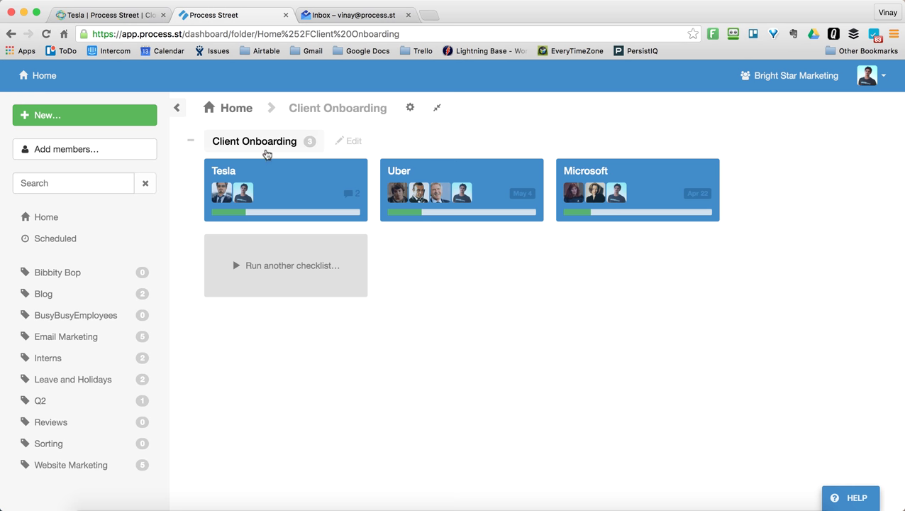
click(262, 145)
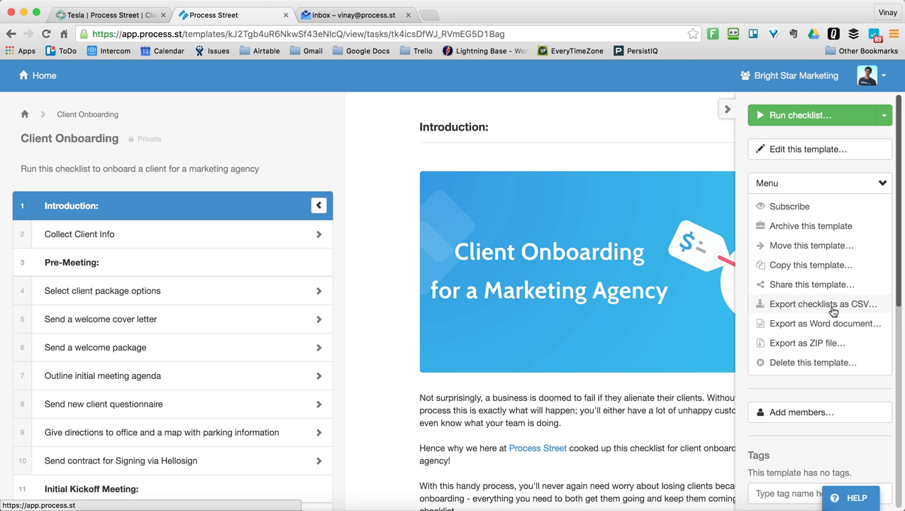
click(79, 117)
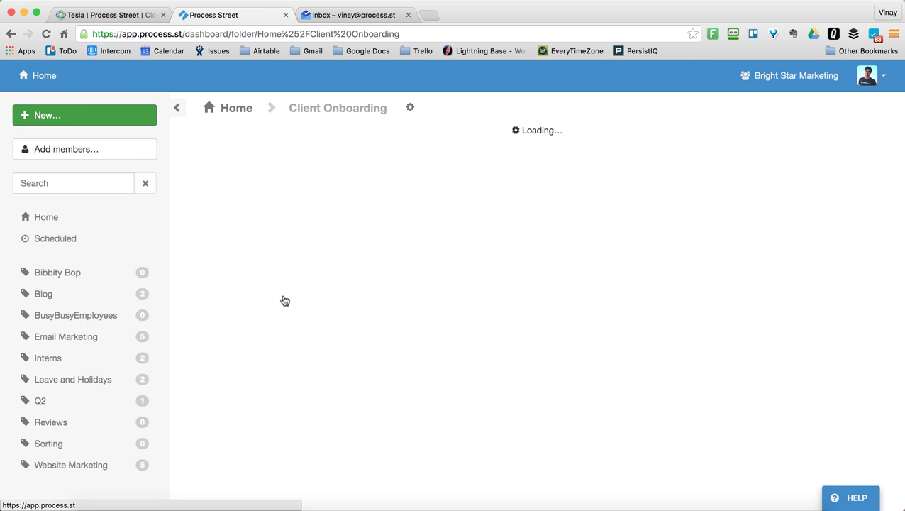